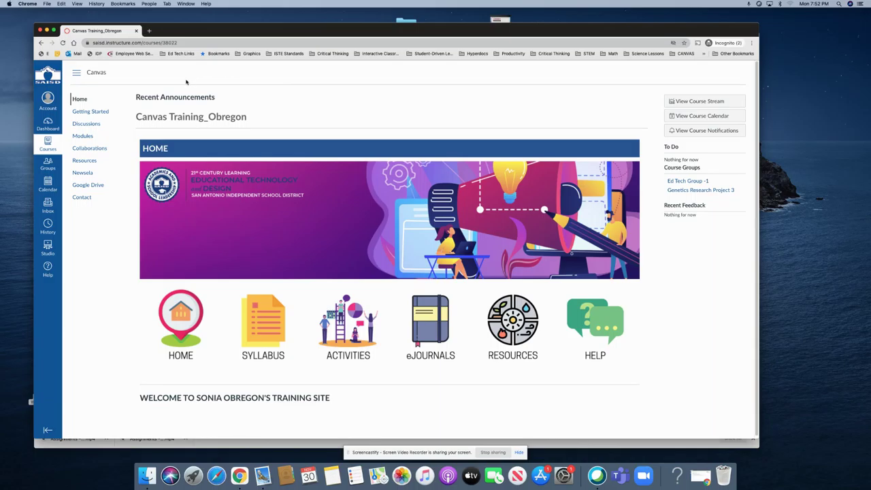
Go to the course Modules page and open the New Quiz - [Automated Responses] item.
drag(194, 28, 196, 29)
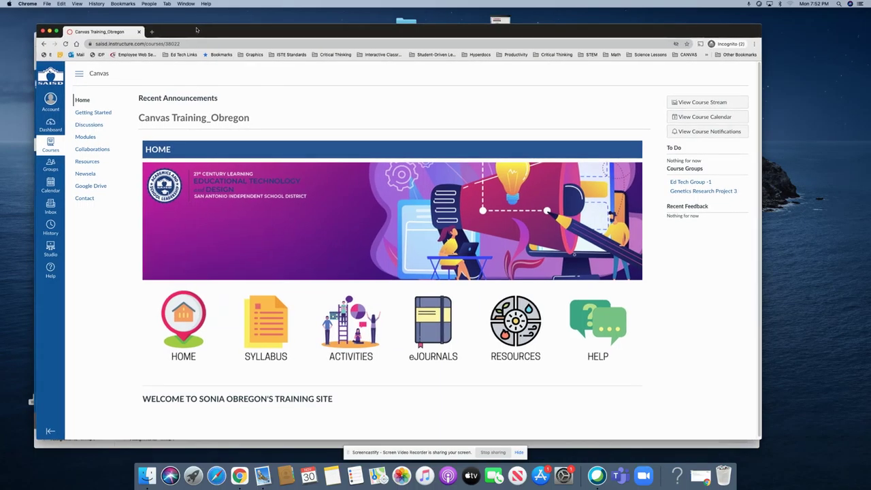
click(83, 138)
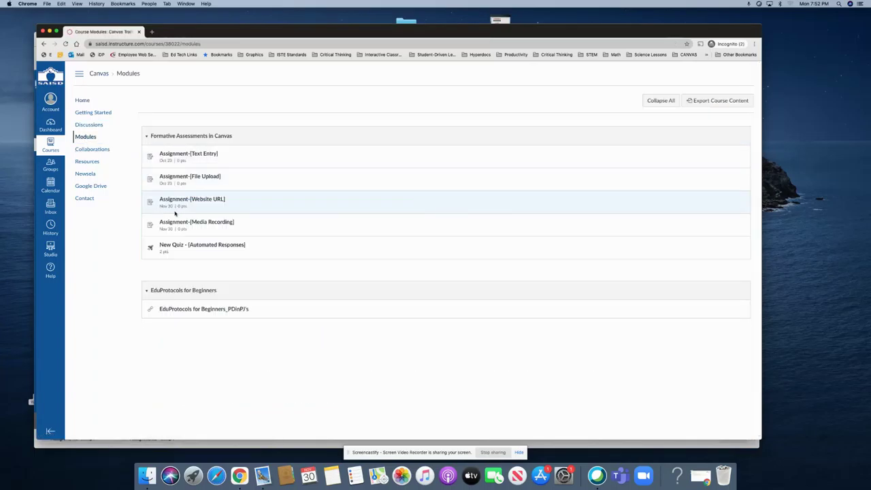
click(180, 245)
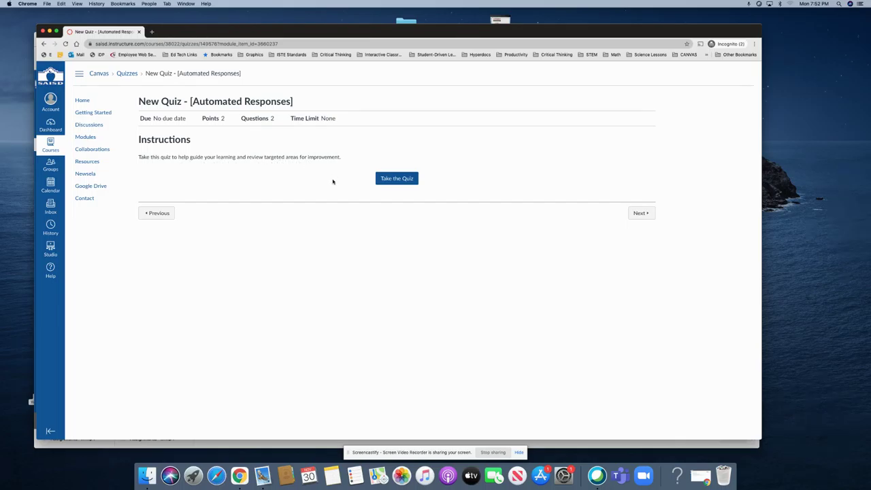
Take the quiz answering 'A cell that tells the DNA what to code', cells and layers, then submit.
click(397, 177)
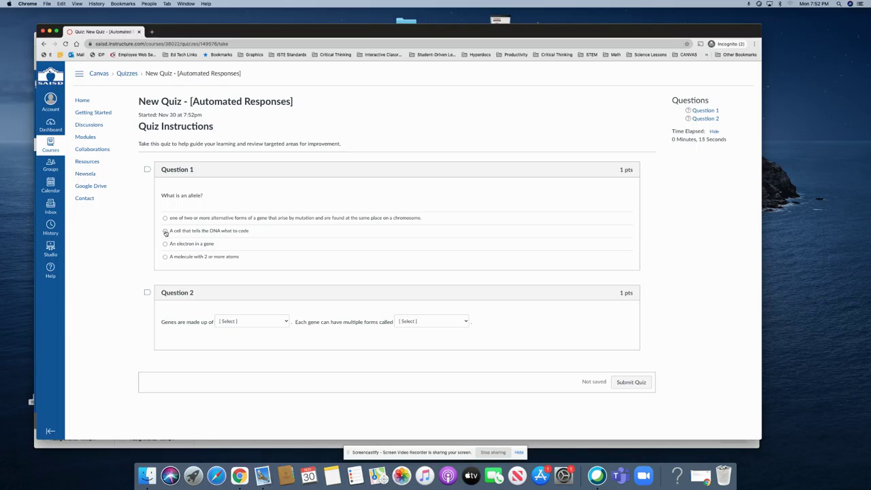
click(165, 231)
click(286, 322)
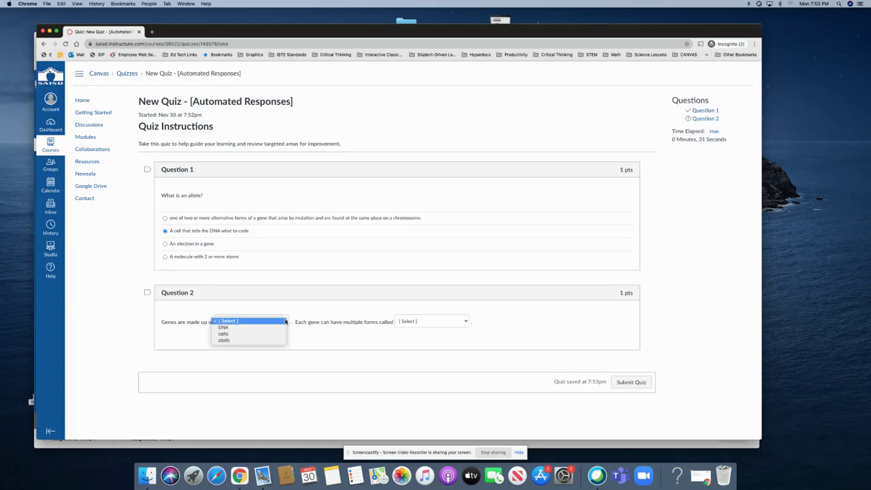
click(233, 335)
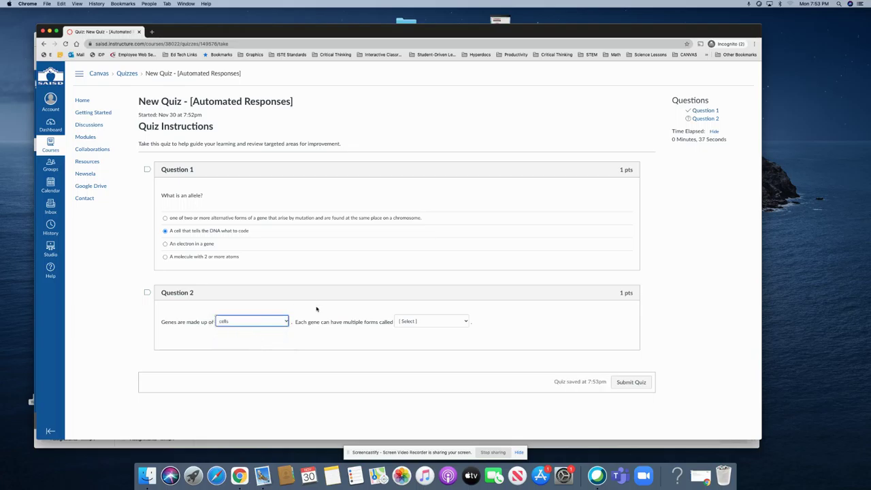
click(463, 321)
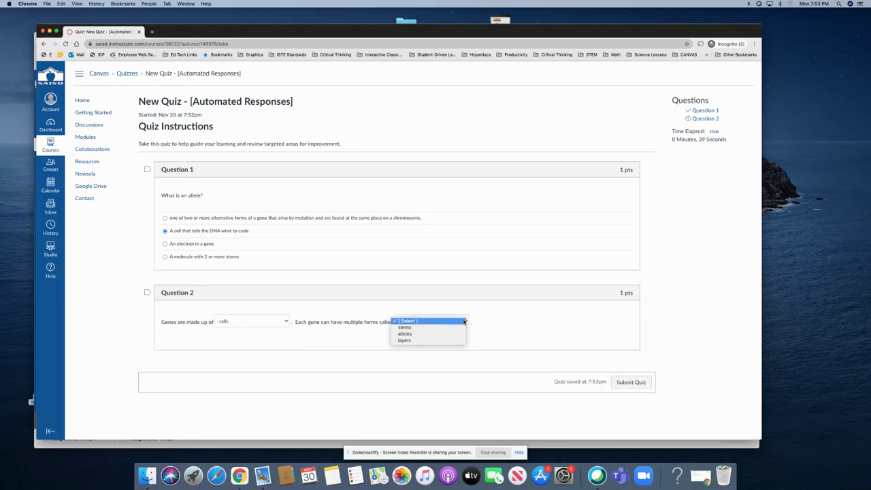
click(419, 340)
click(632, 384)
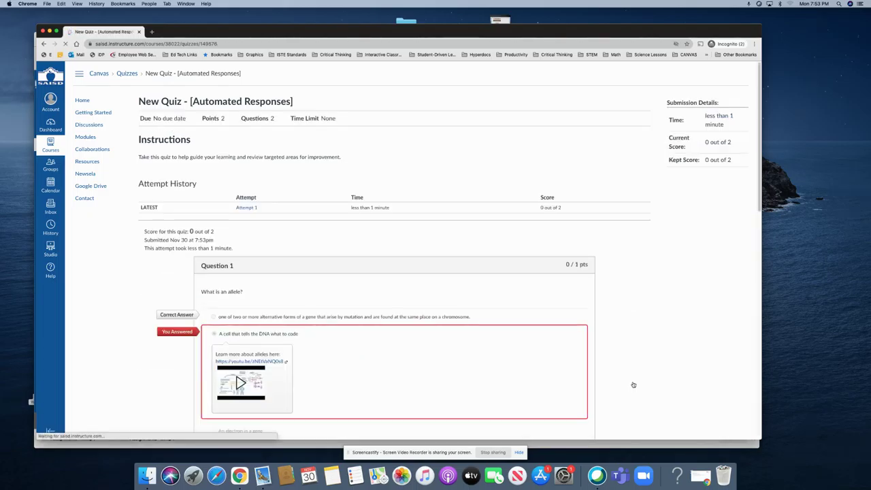
Expand and play the alleles YouTube video in Question 1's answer feedback.
scroll(511, 343, down, 4)
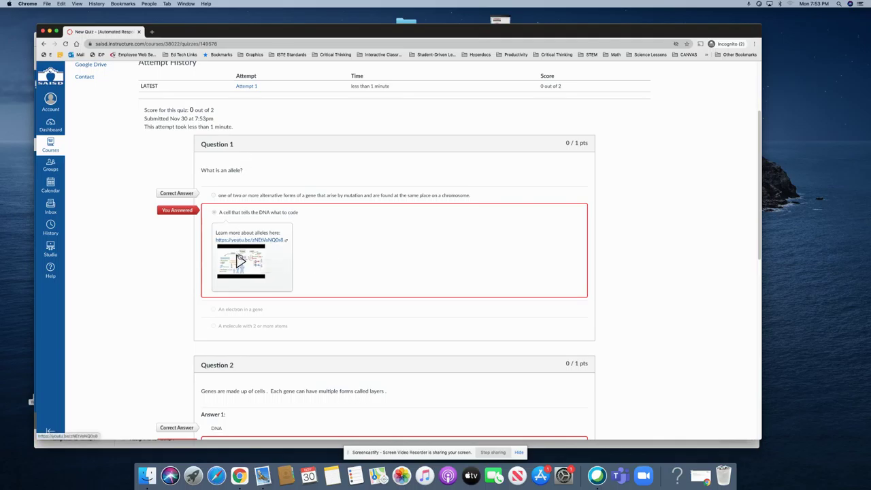
click(239, 261)
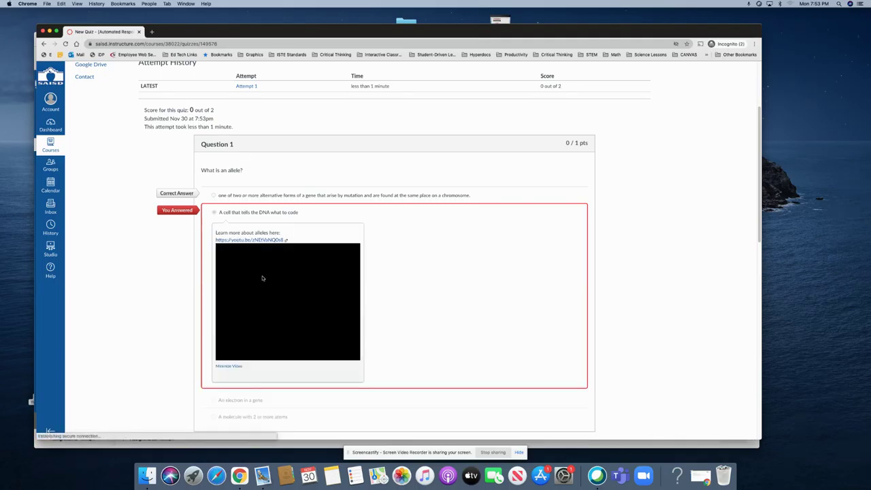
click(225, 353)
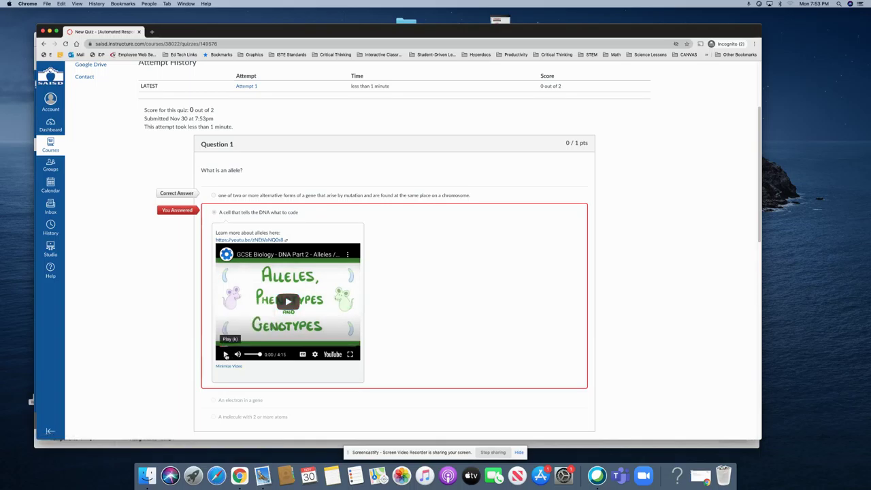
scroll(433, 311, down, 5)
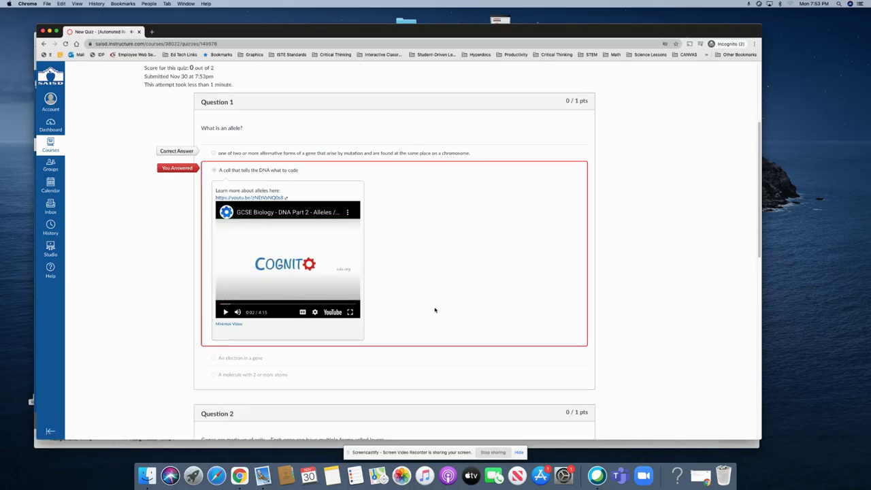
scroll(430, 308, down, 3)
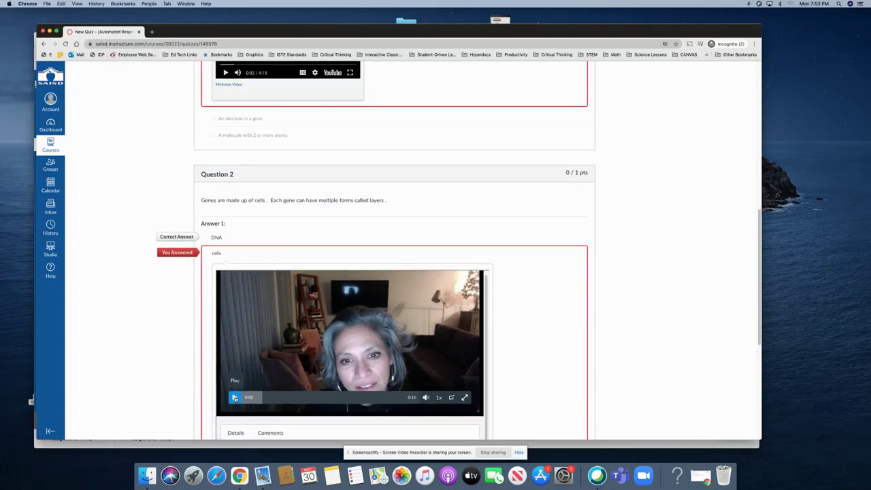
Play and pause the Studio webcam feedback video for 'cells', then close the incognito student window.
click(234, 398)
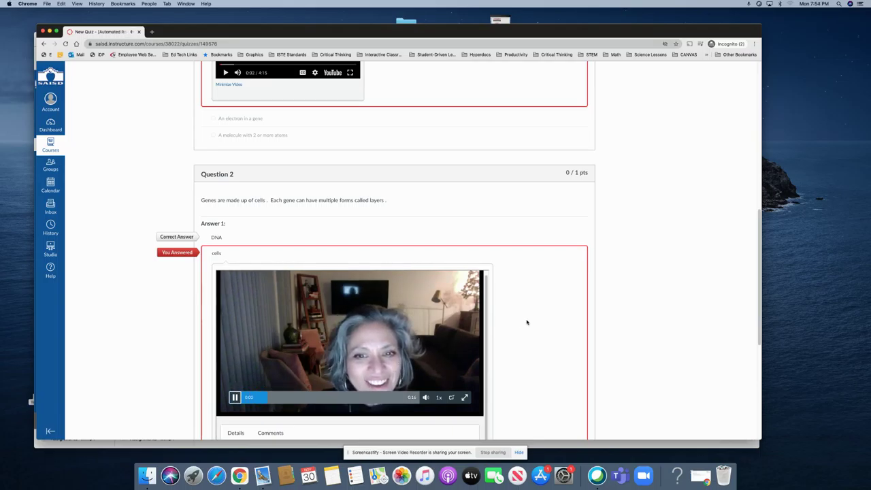
scroll(527, 333, down, 1)
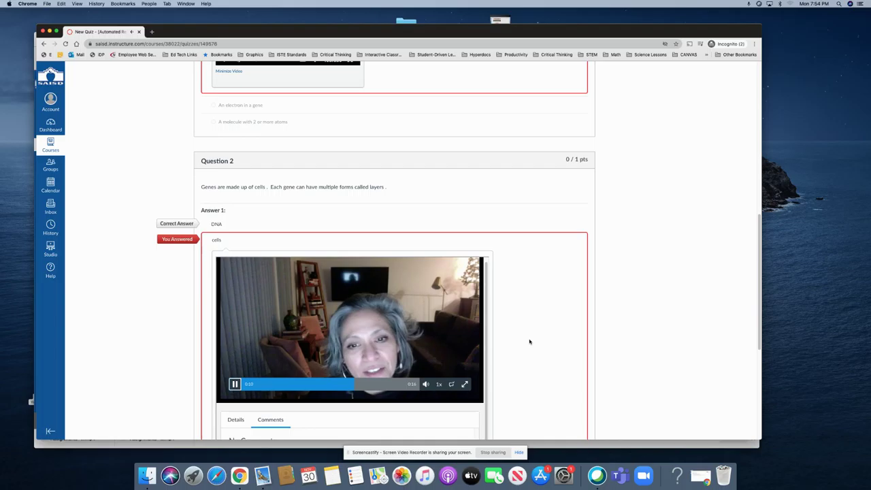
scroll(529, 340, down, 1)
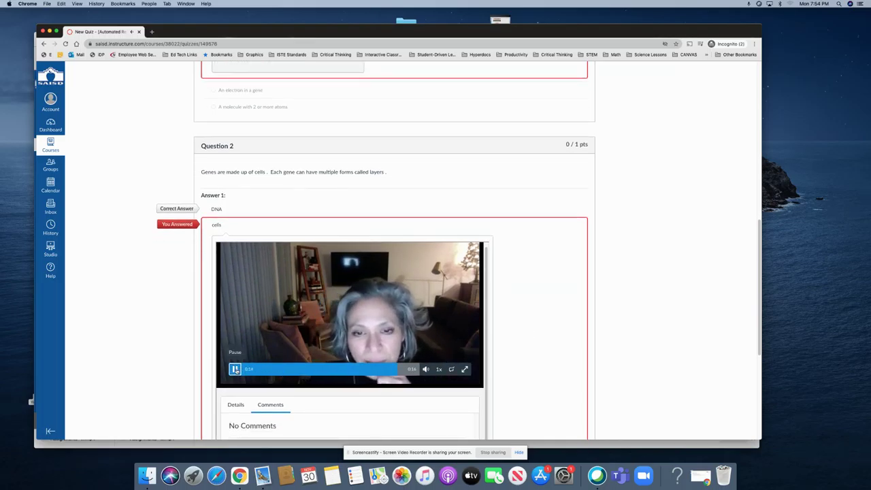
click(234, 370)
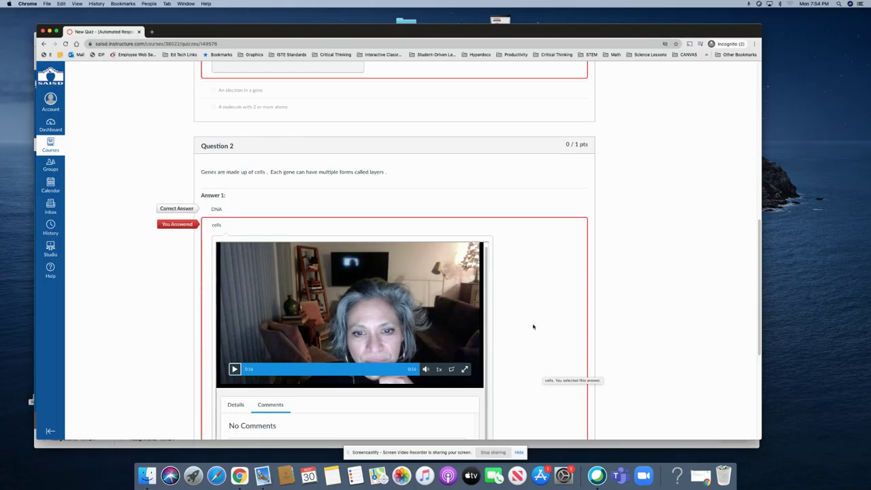
scroll(534, 324, down, 3)
scroll(533, 326, down, 5)
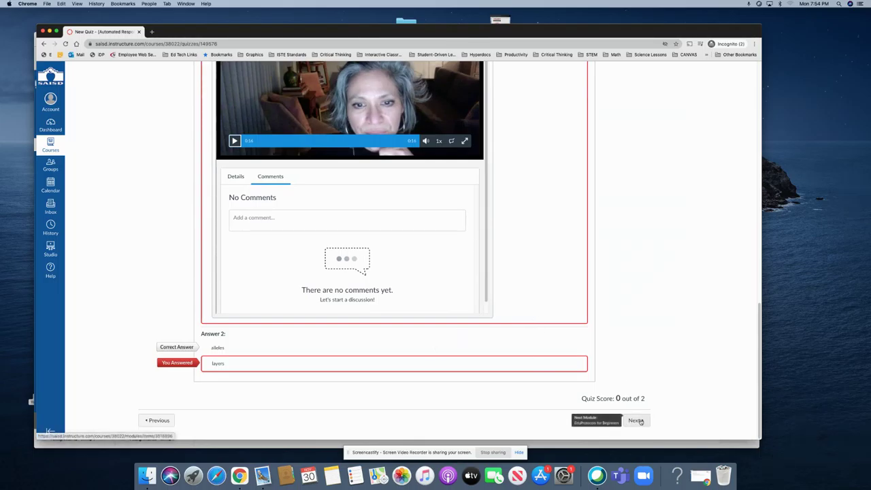
scroll(702, 153, up, 10)
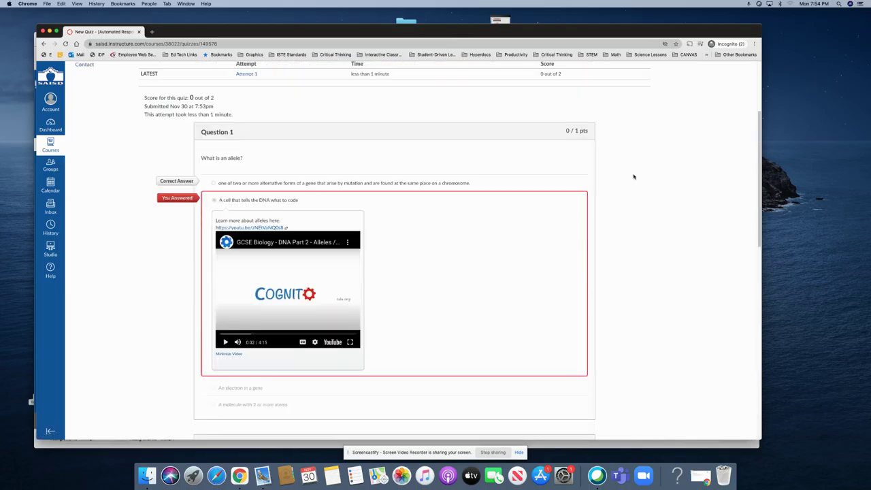
click(43, 31)
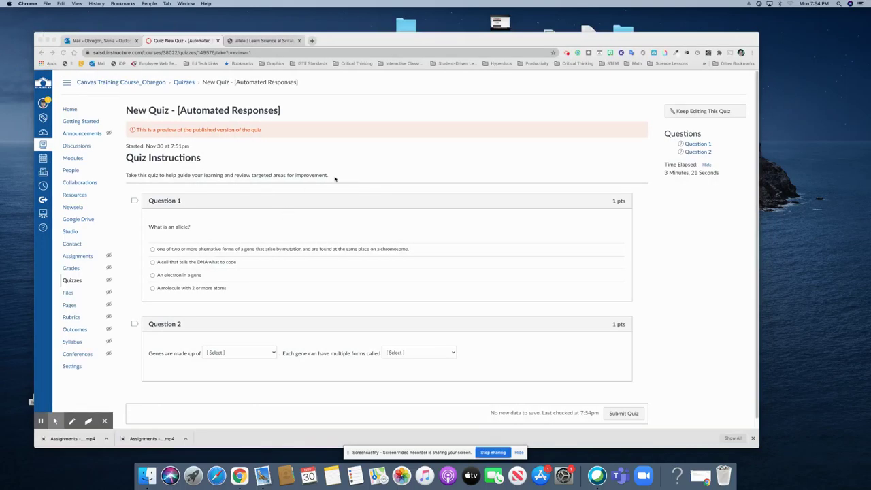
Return to editing the quiz and open Question 1 in the question editor.
drag(521, 37, 517, 35)
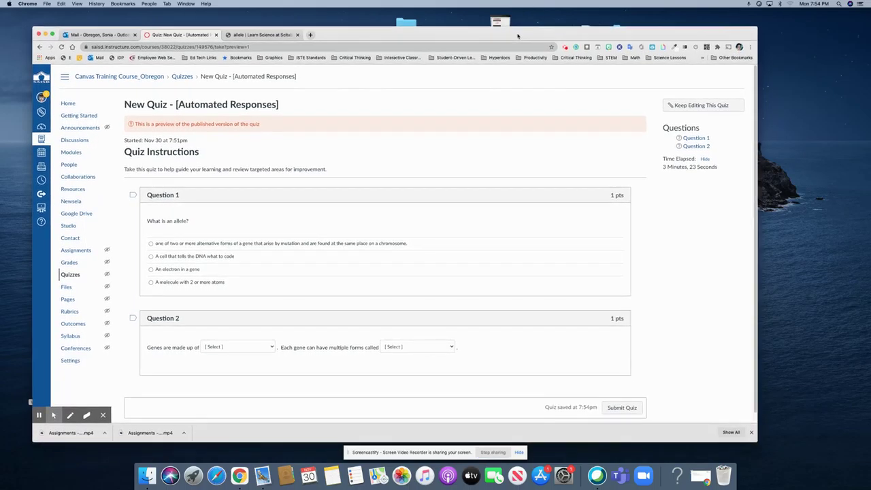
click(694, 105)
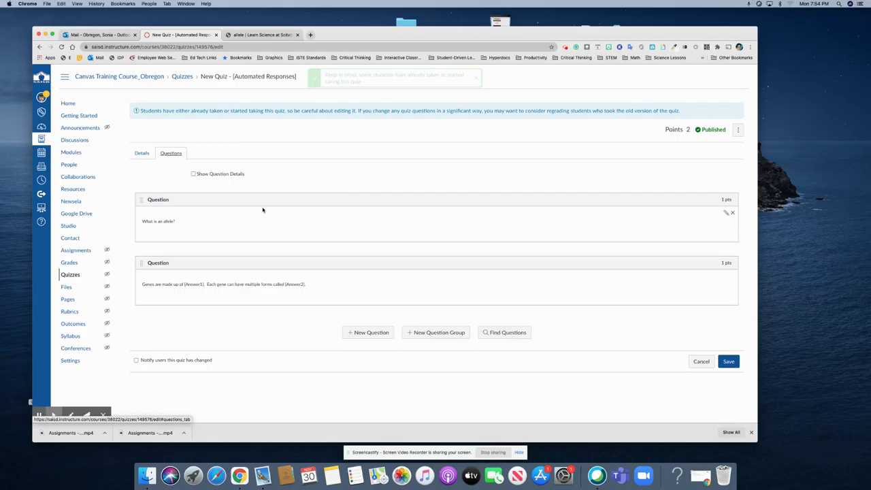
click(725, 214)
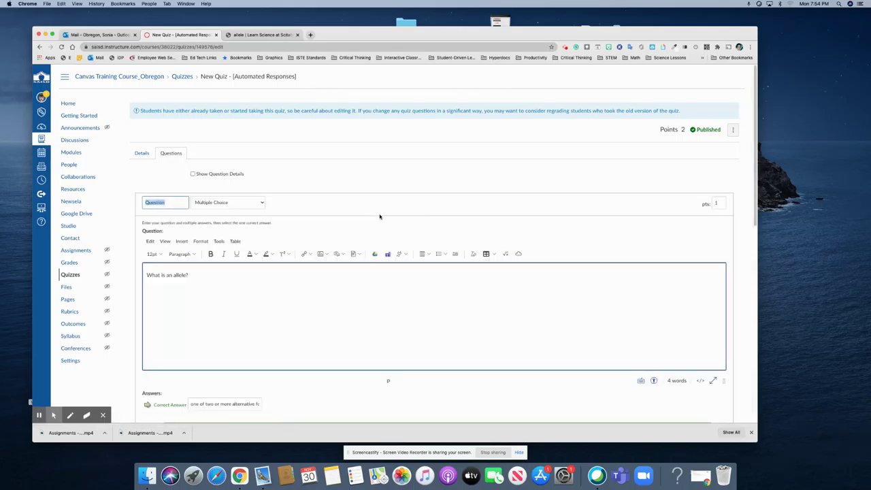
scroll(379, 216, down, 2)
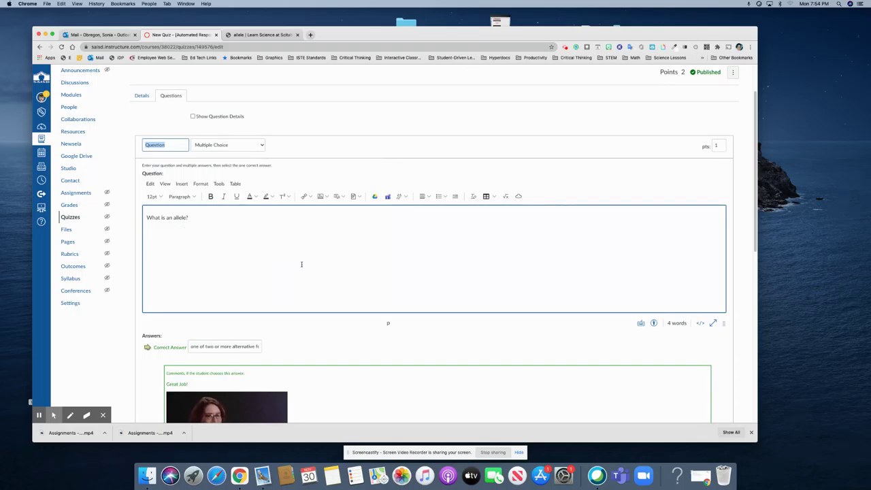
scroll(301, 264, down, 6)
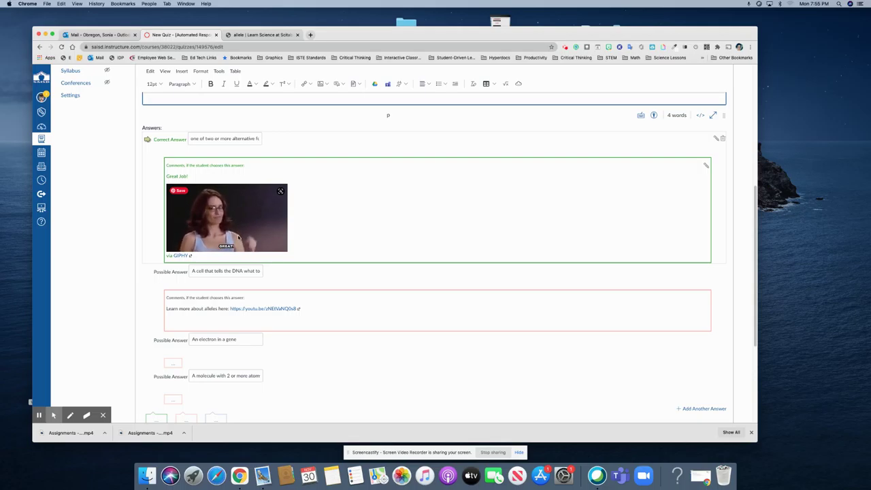
Copy the 'Learn more about alleles here:' link comment from the first wrong answer.
drag(188, 176, 165, 178)
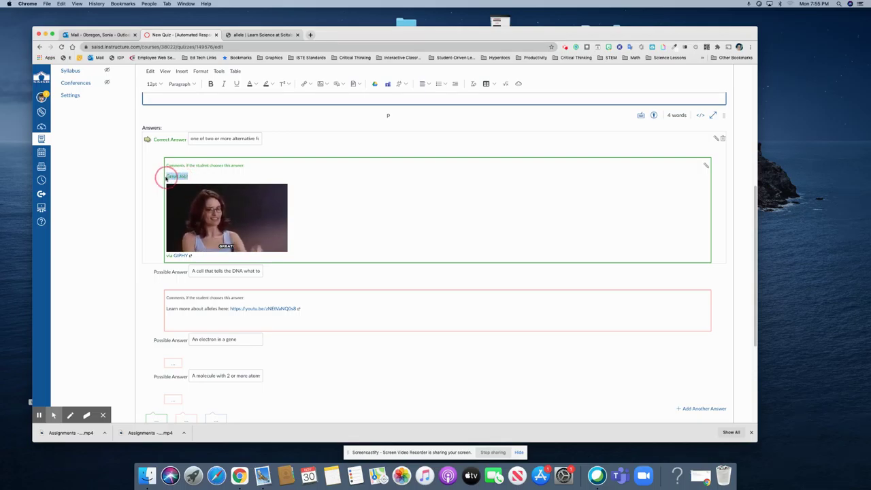
click(342, 241)
scroll(350, 209, down, 2)
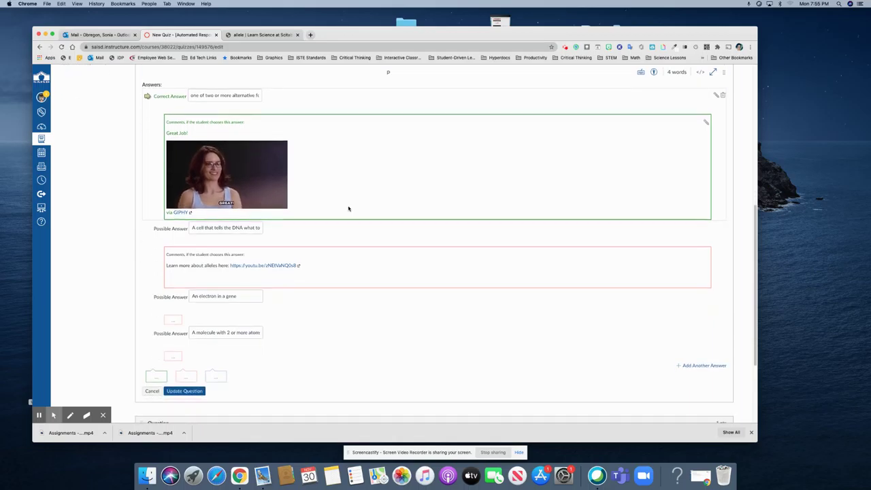
scroll(348, 208, down, 2)
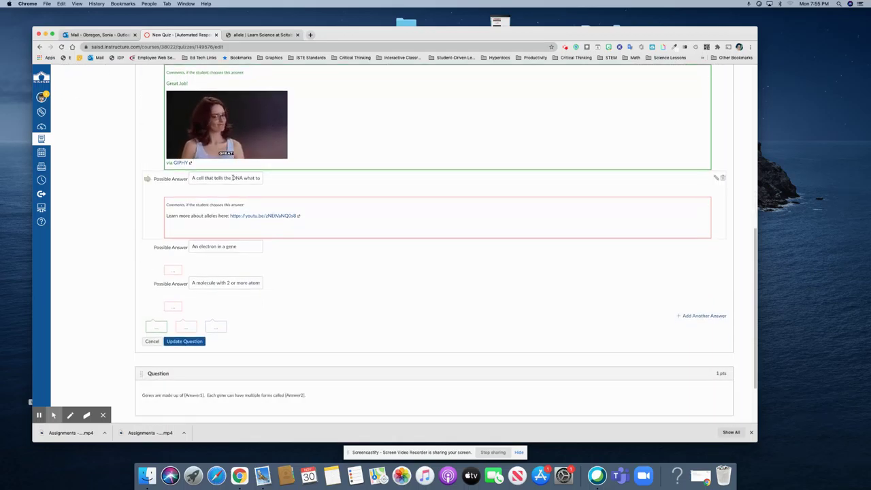
scroll(170, 224, up, 1)
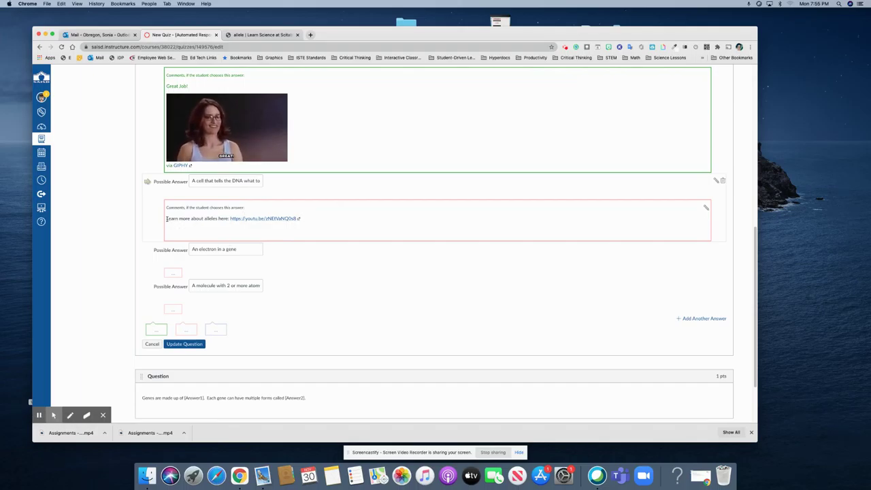
drag(167, 219, 297, 221)
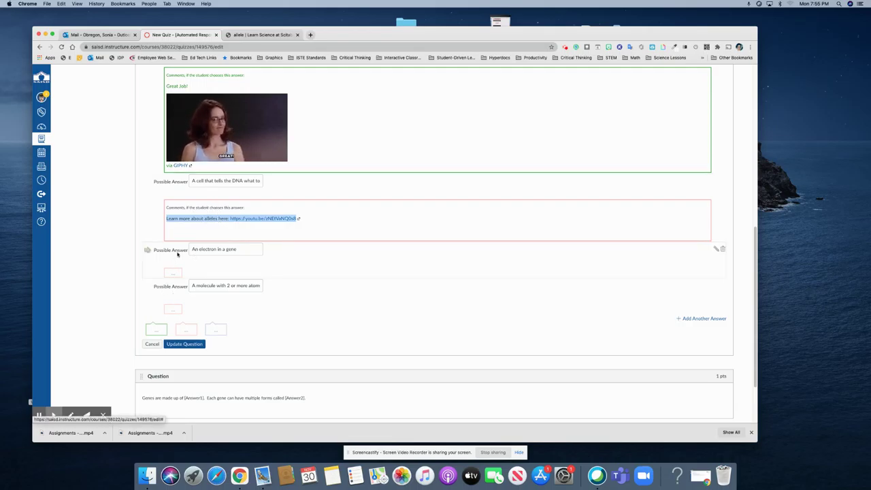
Paste that comment as feedback on 'An electron in a gene' and the last answer choice.
click(172, 272)
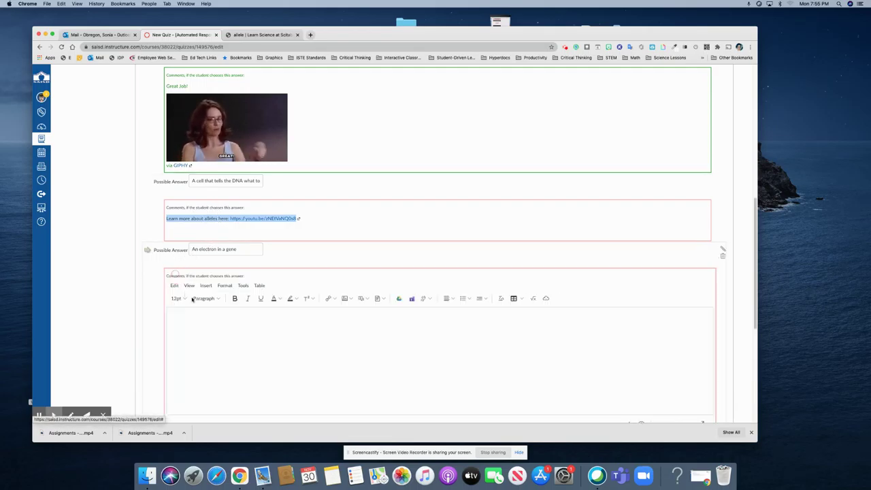
text(Learn more about alleles here: https://youtu.be/zNEtVaNQ0s8)
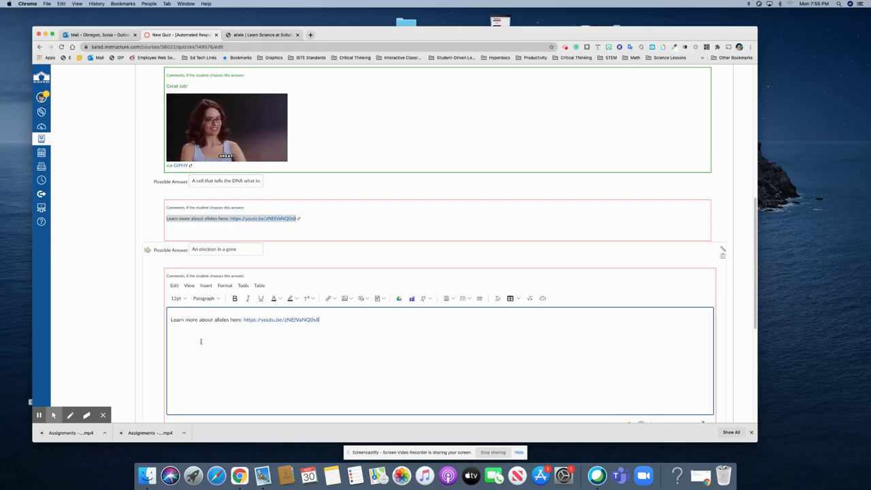
scroll(326, 313, down, 5)
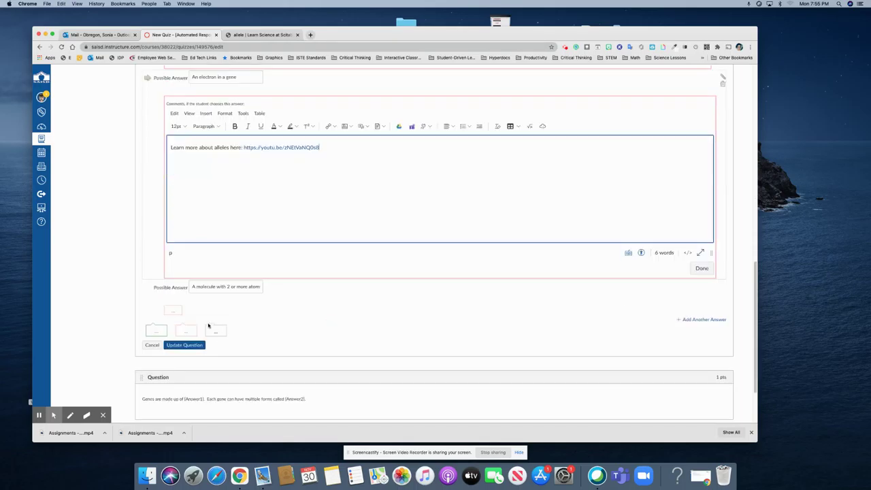
click(175, 310)
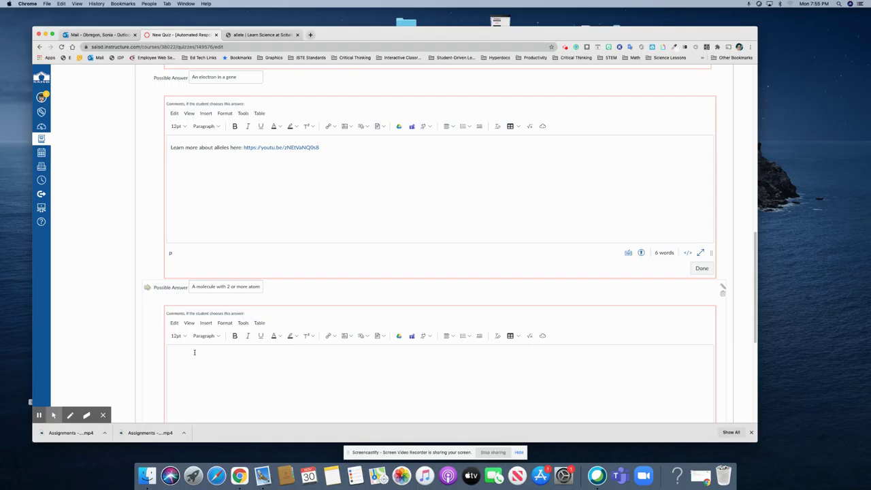
text(Learn more about alleles here: https://youtu.be/zNEtVaNQ0s8)
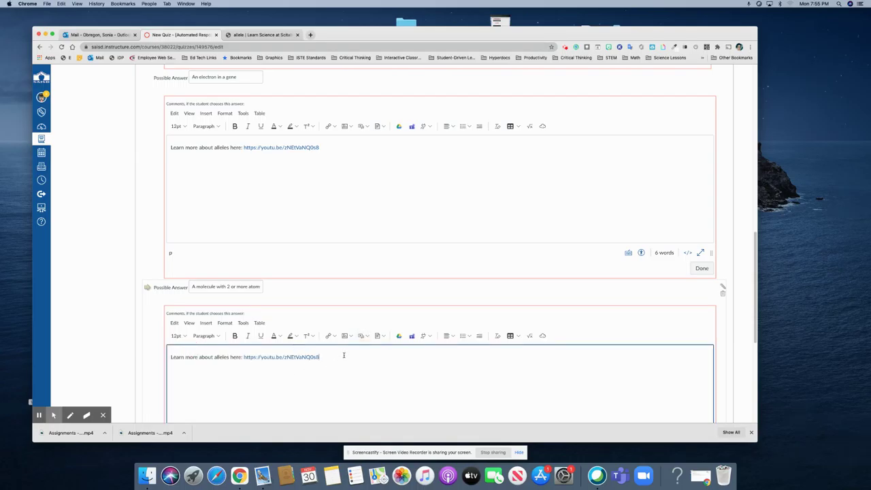
scroll(343, 354, down, 1)
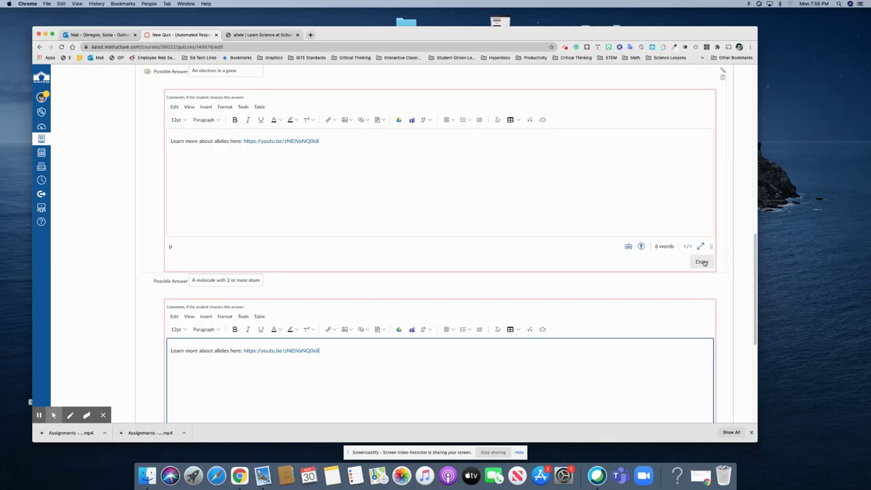
click(701, 261)
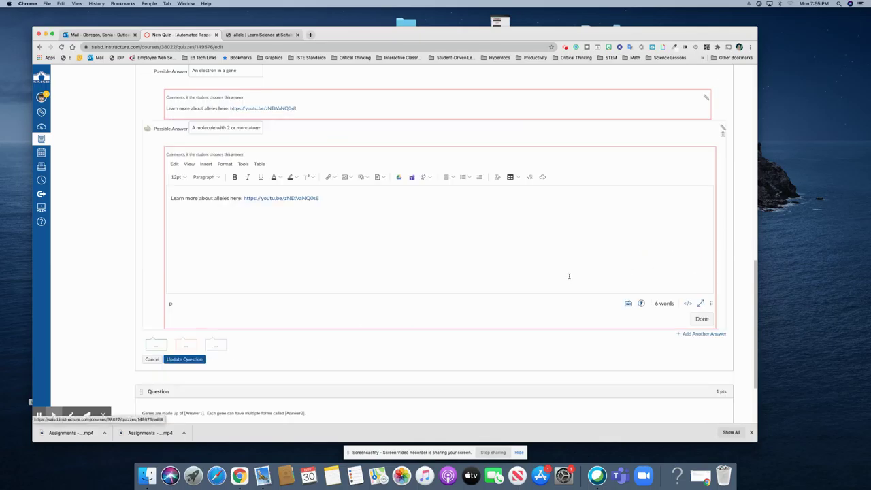
click(702, 318)
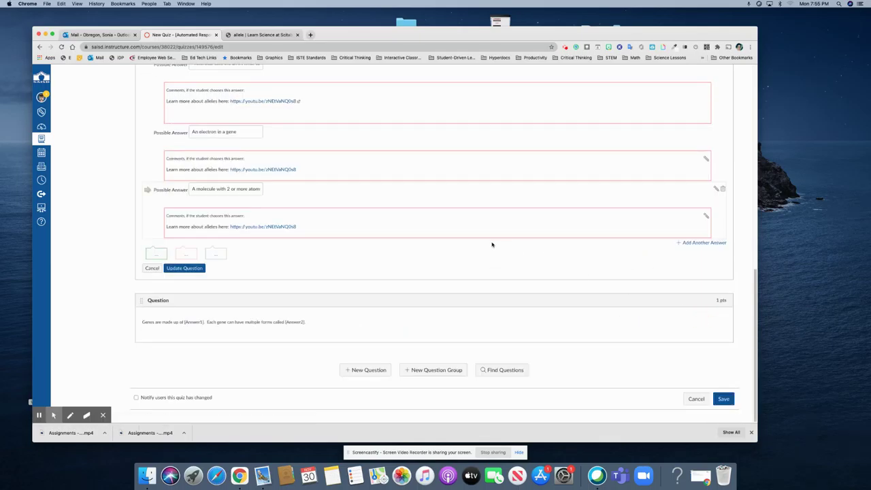
scroll(492, 244, up, 3)
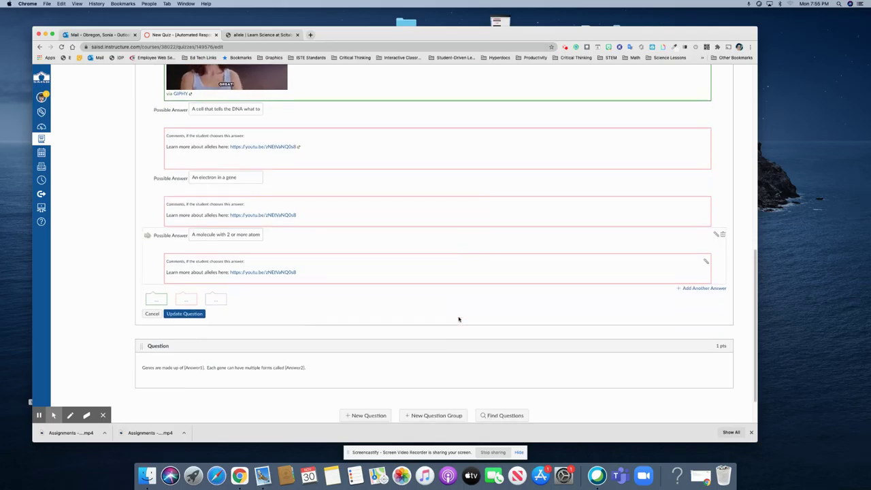
Update the 'What is an allele?' question, recheck its answer comments, and update it again.
click(189, 313)
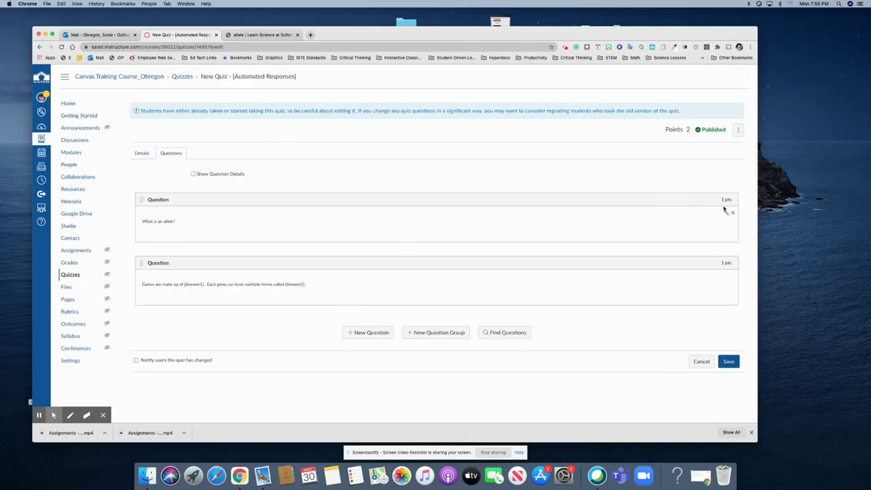
click(725, 213)
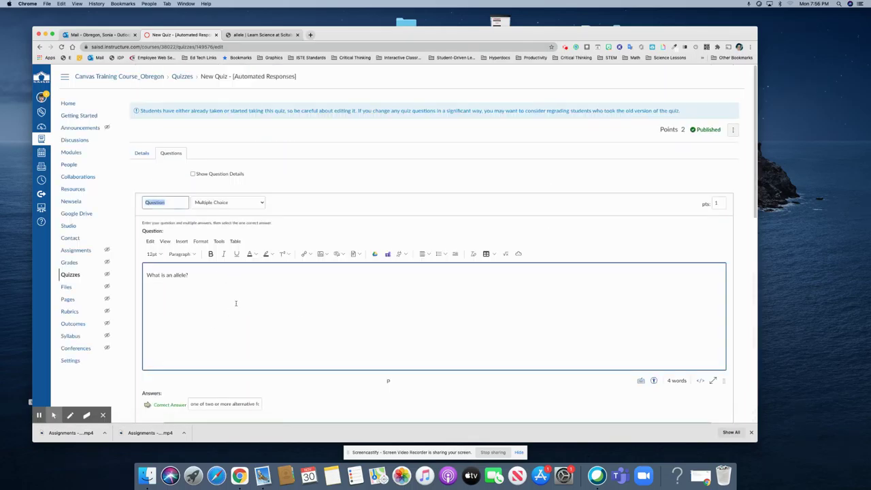
scroll(285, 297, down, 5)
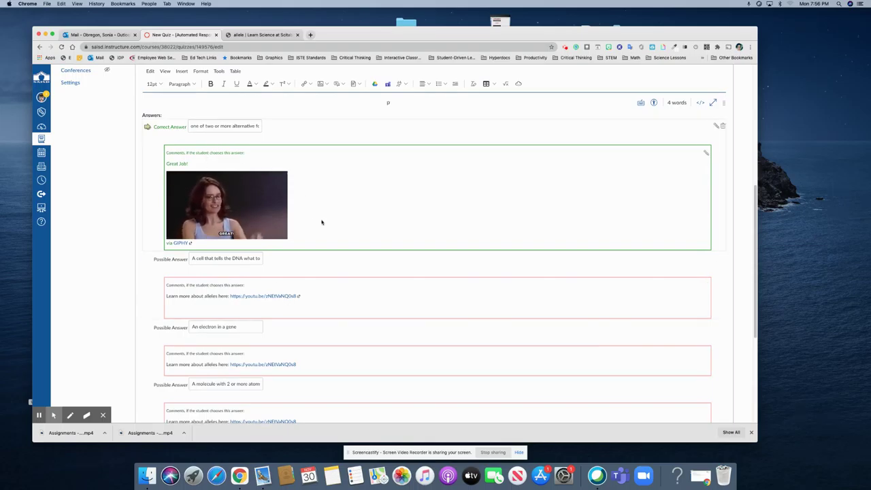
scroll(322, 222, down, 1)
scroll(322, 222, down, 3)
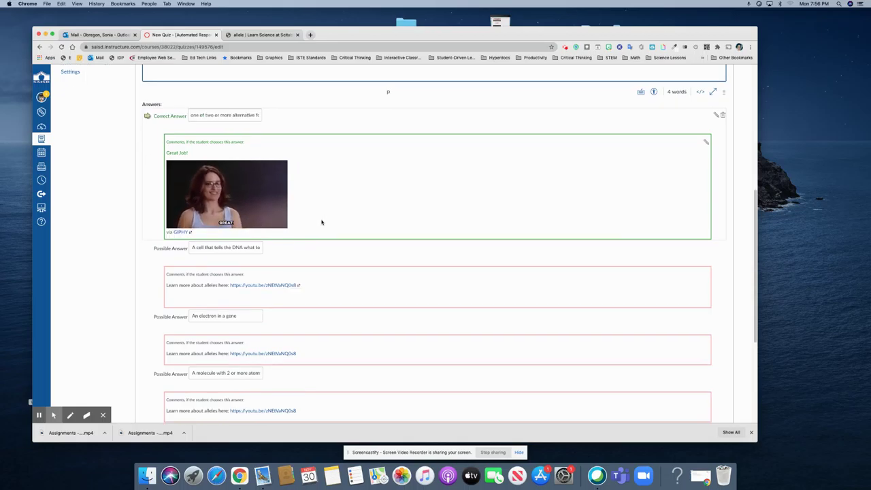
scroll(322, 221, down, 4)
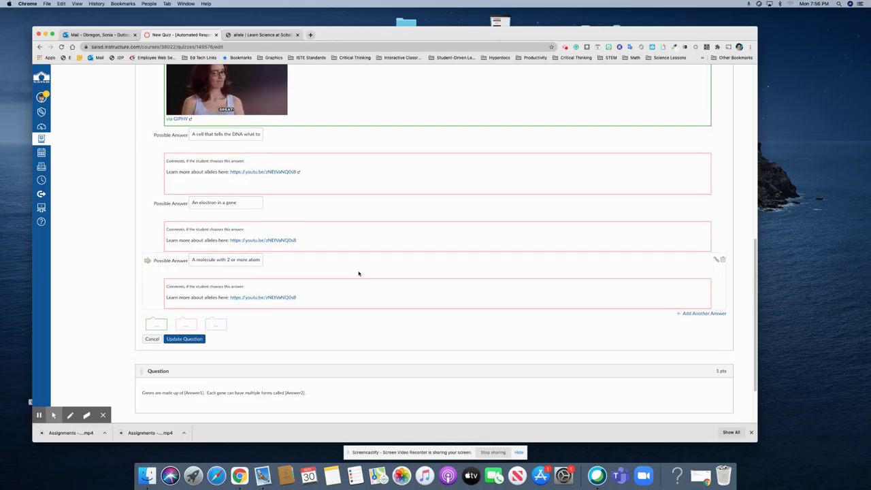
scroll(178, 342, down, 1)
click(185, 332)
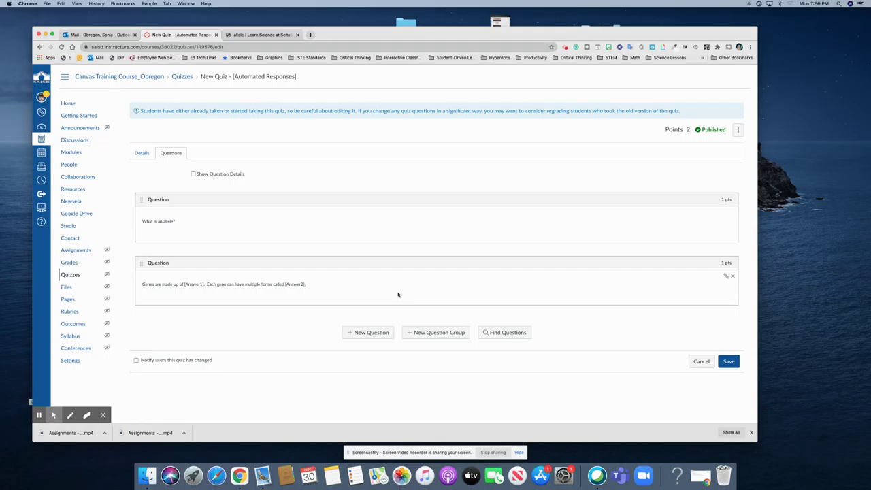
click(725, 275)
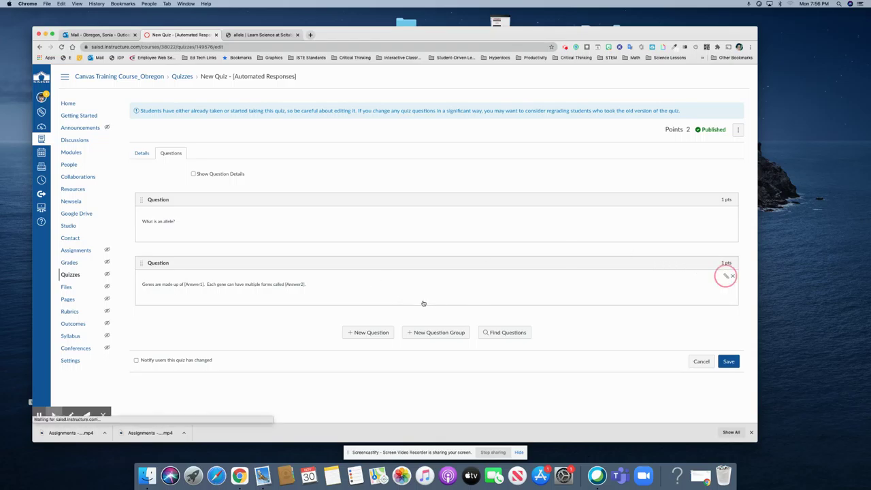
scroll(317, 304, down, 3)
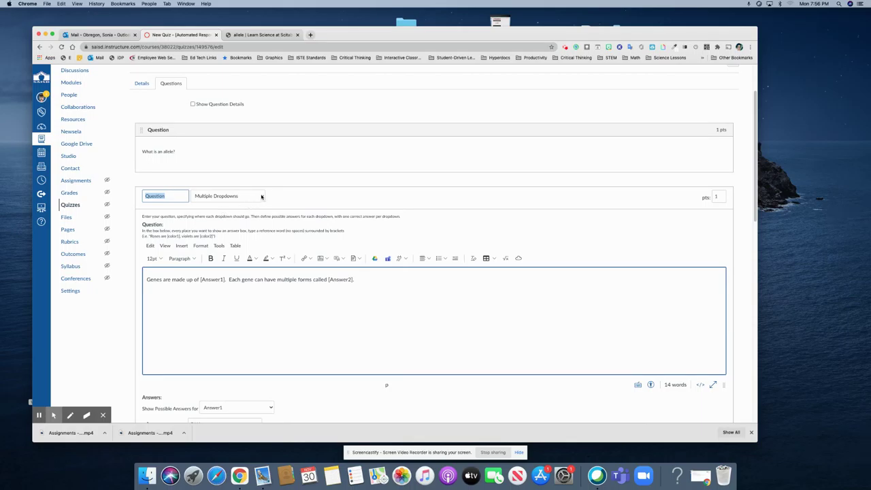
scroll(287, 288, down, 1)
triple_click(370, 255)
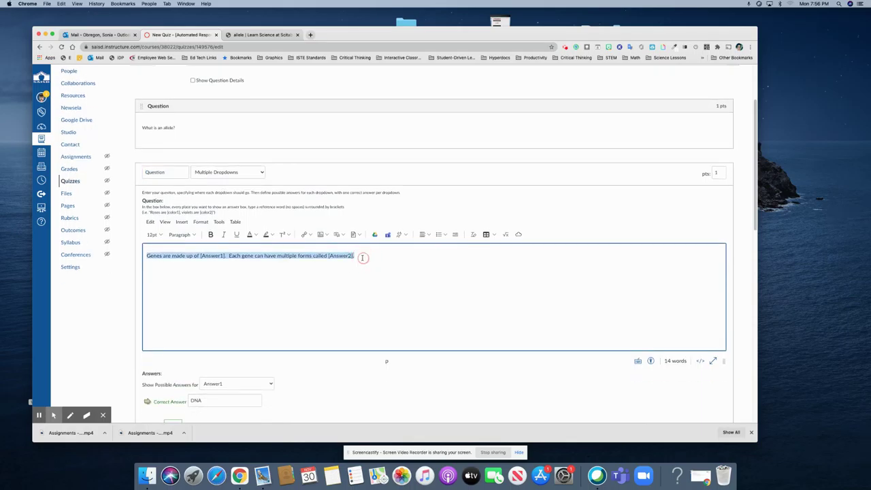
scroll(385, 274, down, 6)
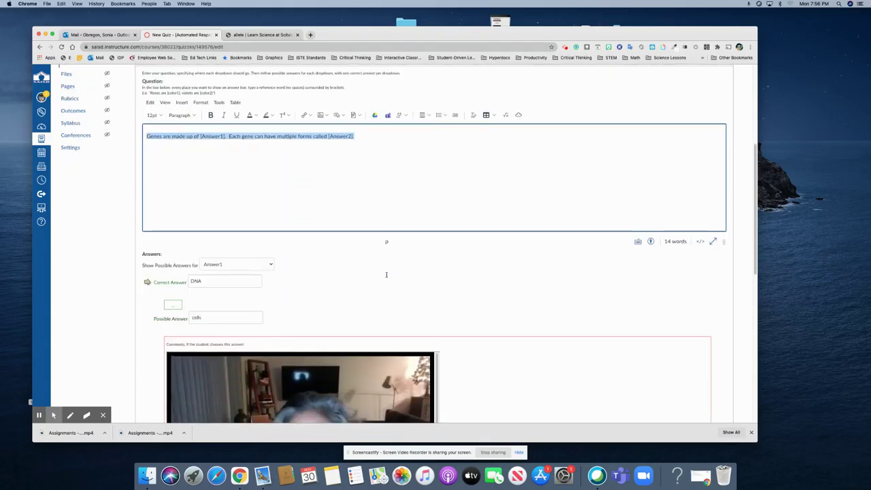
scroll(300, 290, down, 1)
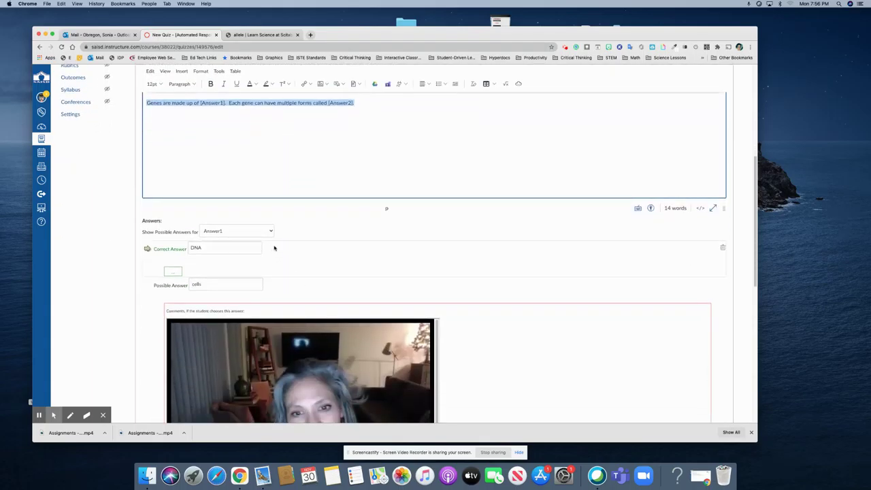
scroll(282, 257, down, 3)
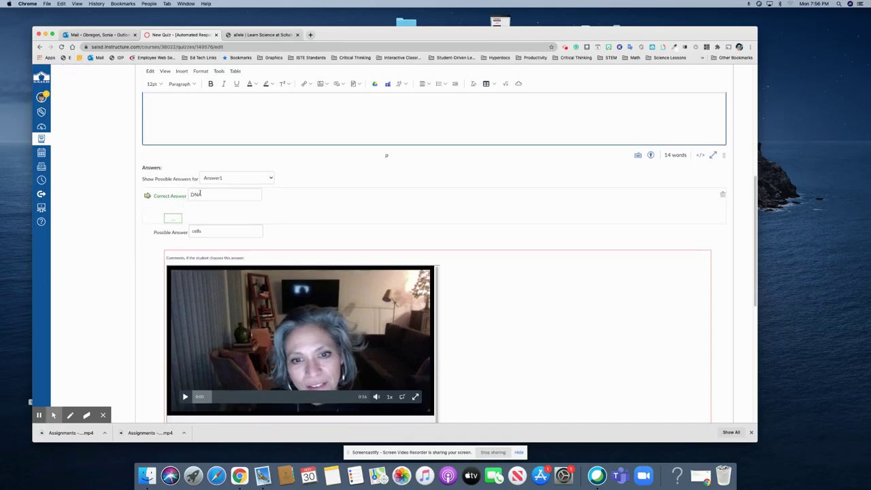
scroll(209, 193, up, 1)
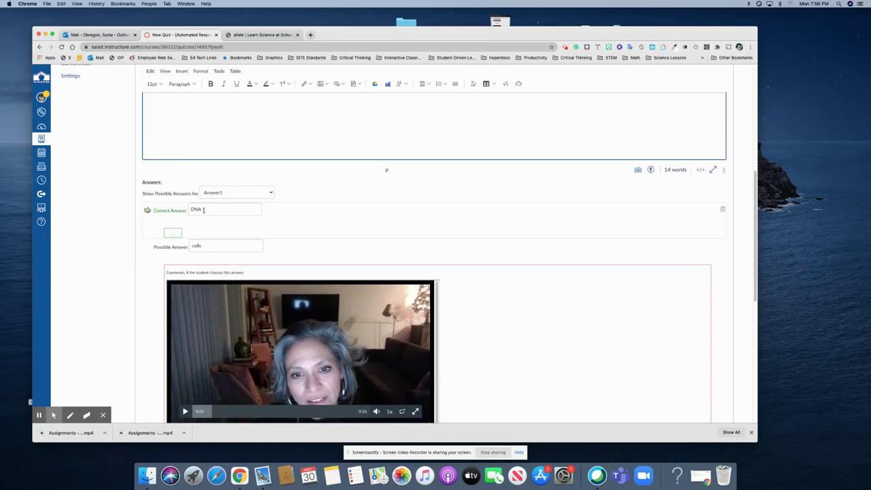
scroll(194, 271, down, 1)
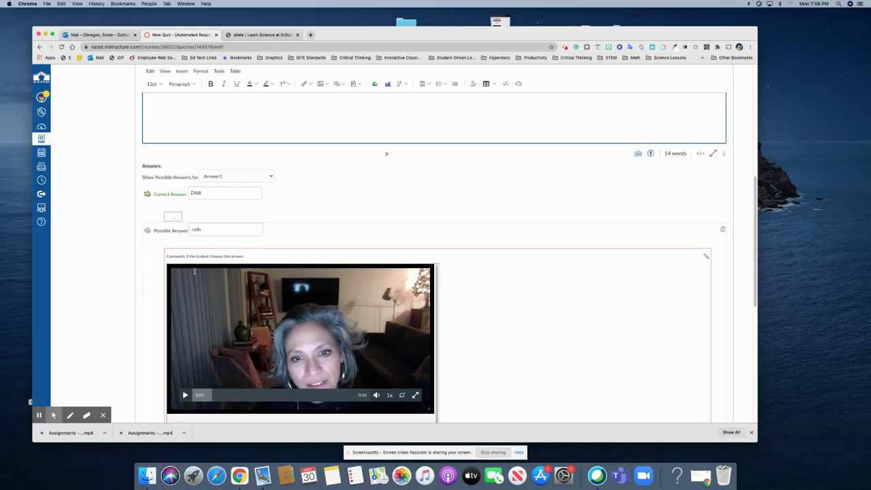
scroll(194, 270, down, 3)
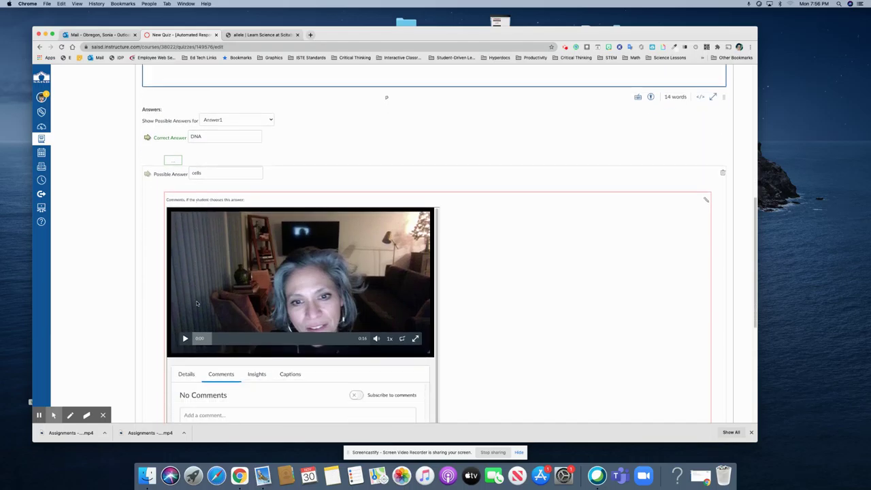
scroll(498, 292, down, 10)
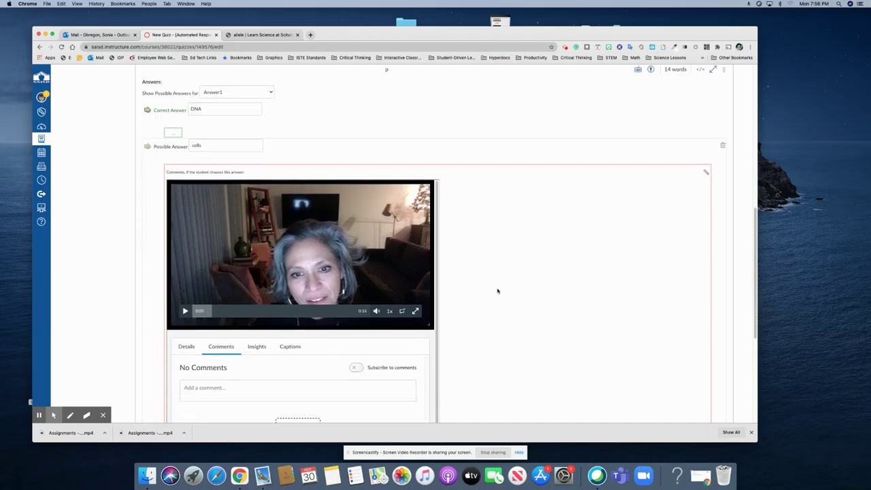
scroll(497, 291, up, 3)
scroll(497, 291, down, 4)
Open a new feedback comment editor under the 'cloth' possible answer.
scroll(497, 292, down, 2)
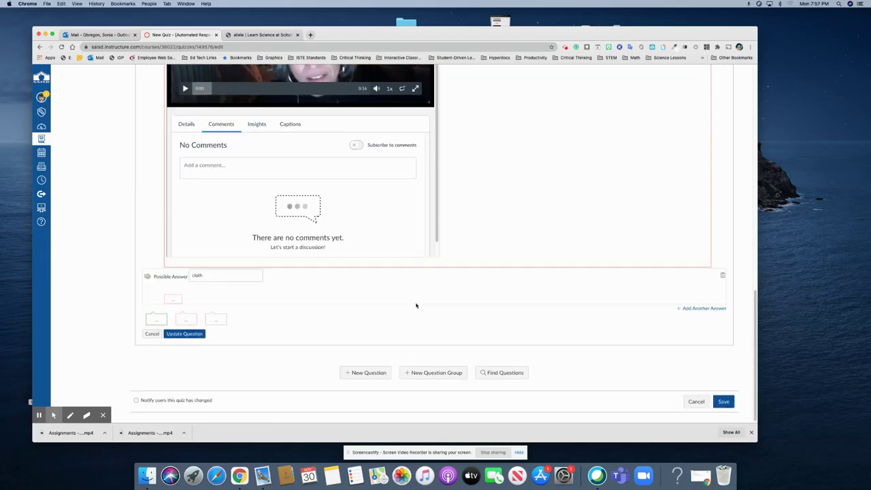
click(174, 300)
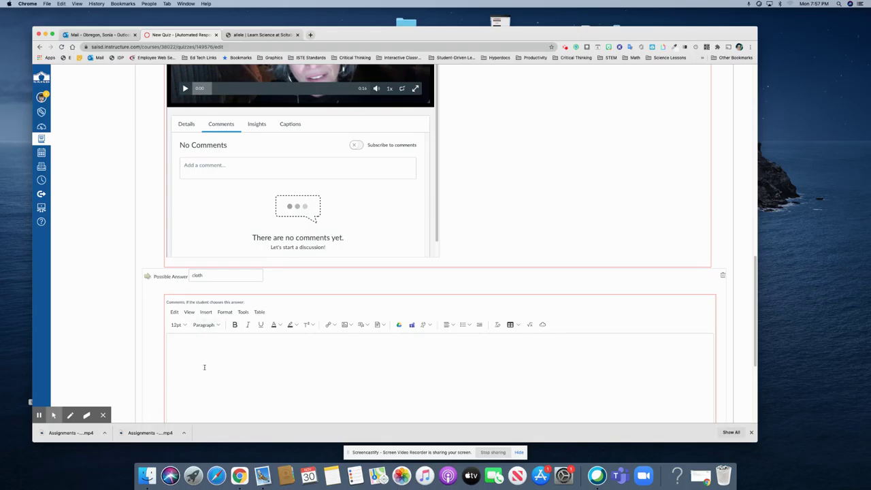
scroll(243, 348, down, 2)
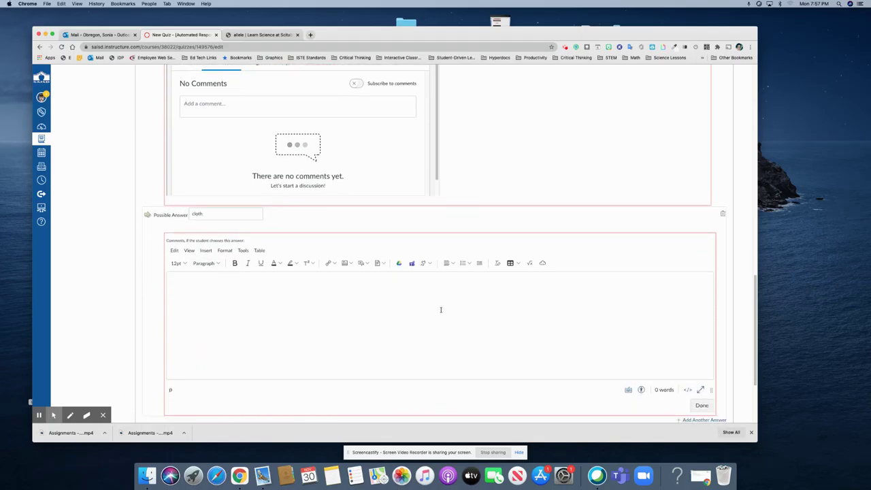
click(430, 264)
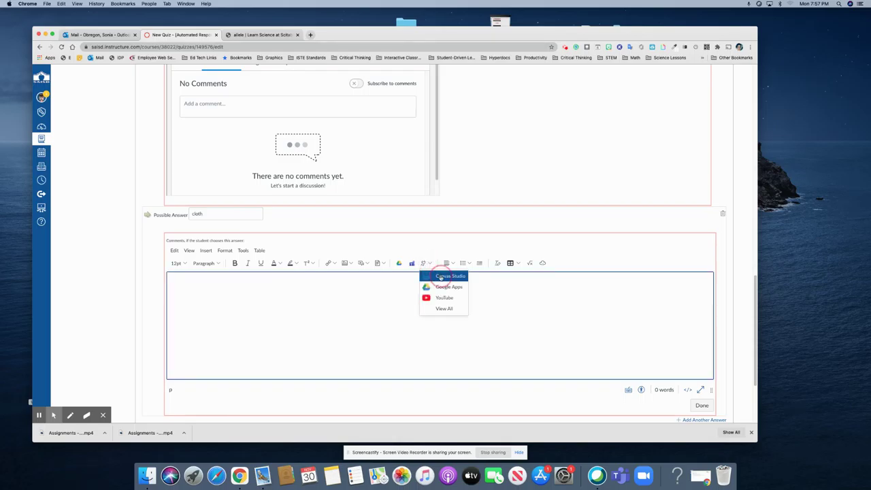
Choose Canvas Studio from the editor's apps and select Record > Webcam Capture.
click(440, 276)
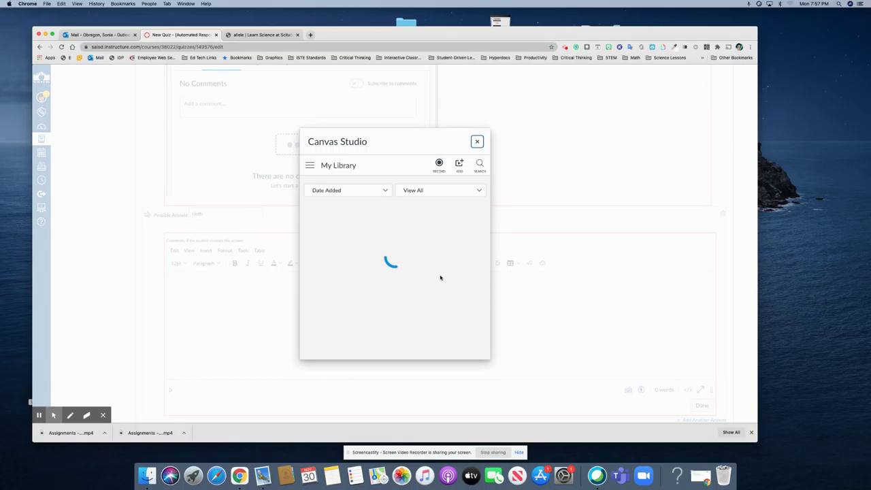
mouse_move(365, 240)
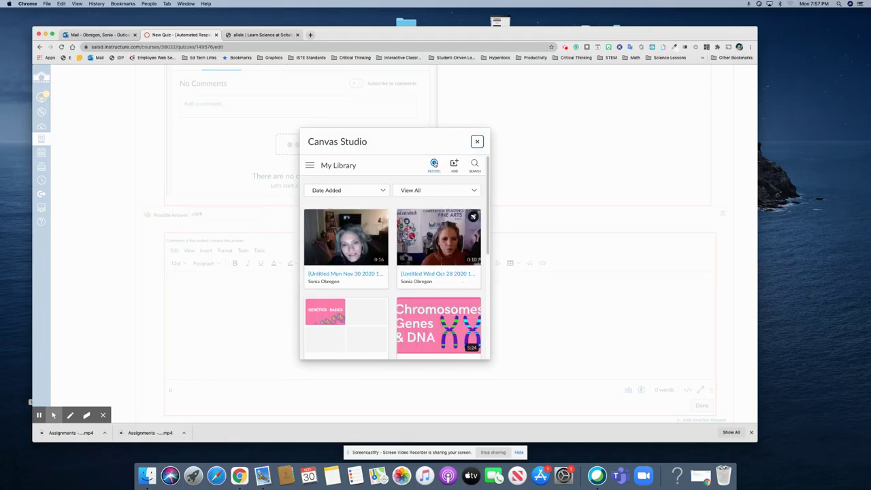
click(434, 163)
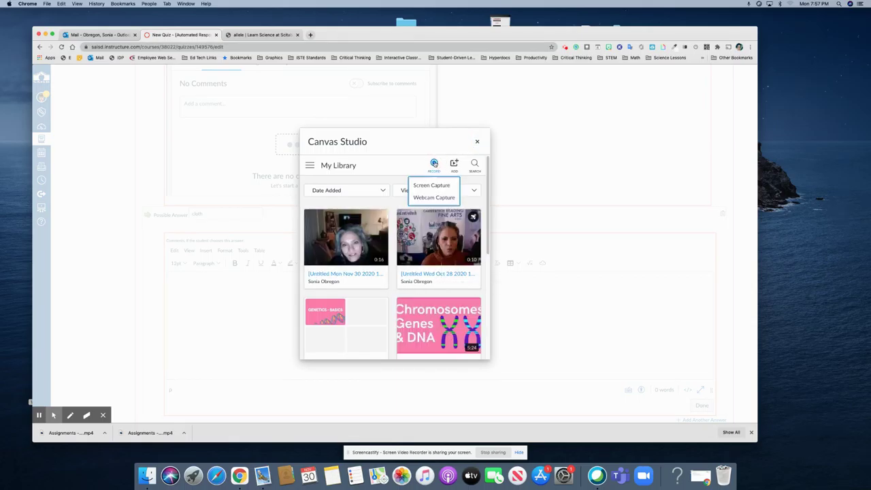
click(432, 198)
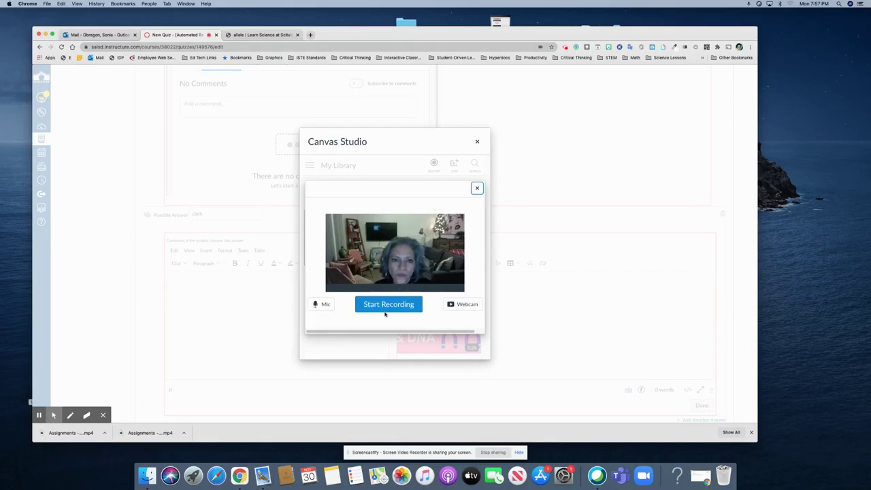
Record a 5-second webcam clip and save it to Canvas Studio's My Library.
click(390, 305)
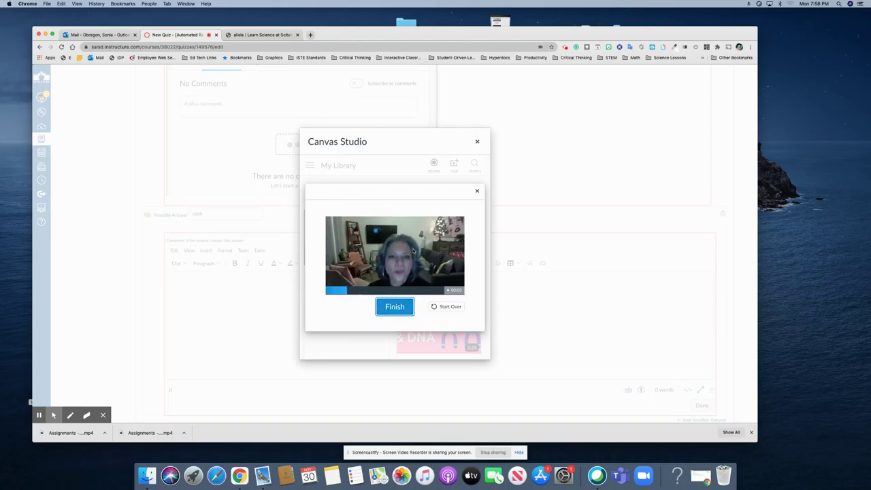
click(397, 310)
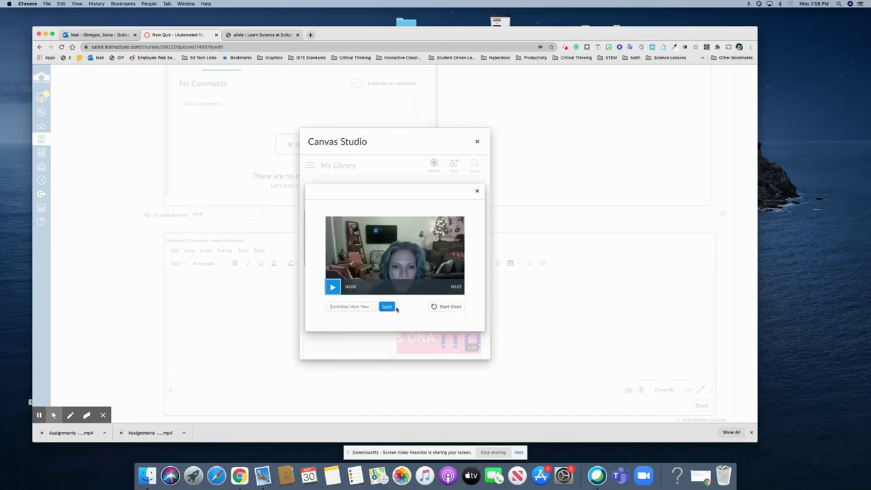
click(386, 307)
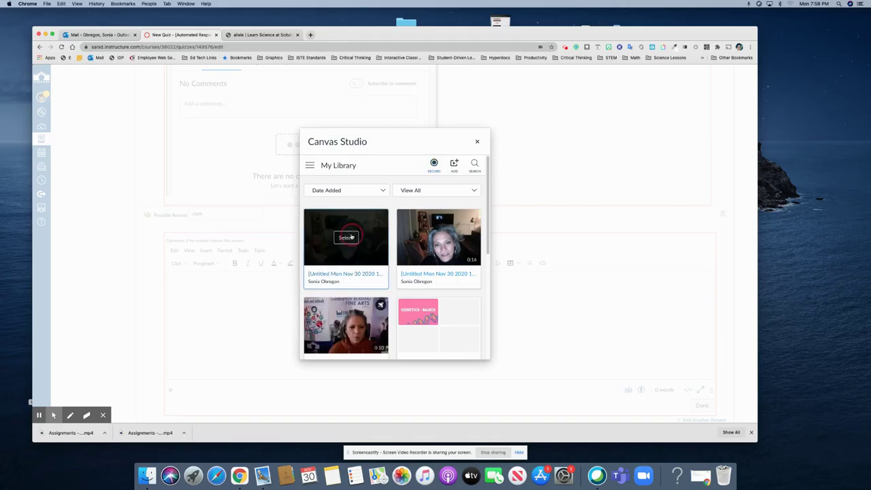
Embed the new 0:05 webcam recording from My Library as the cloth answer's feedback.
click(351, 235)
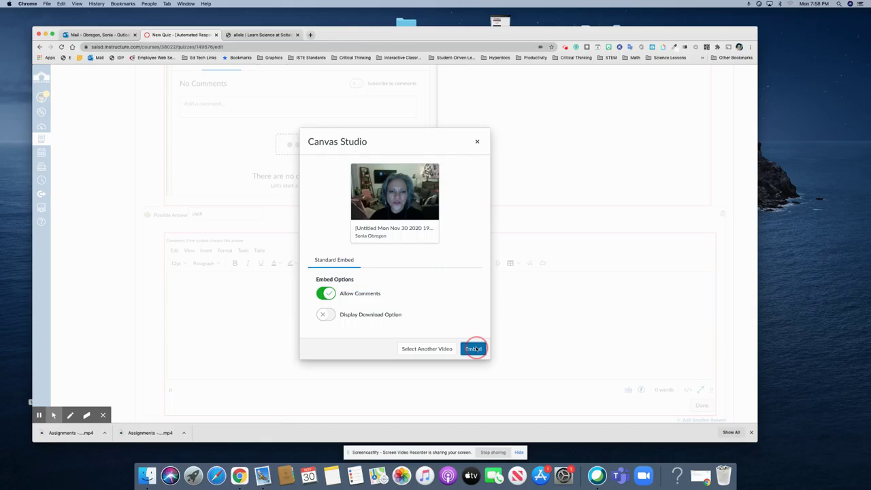
click(473, 349)
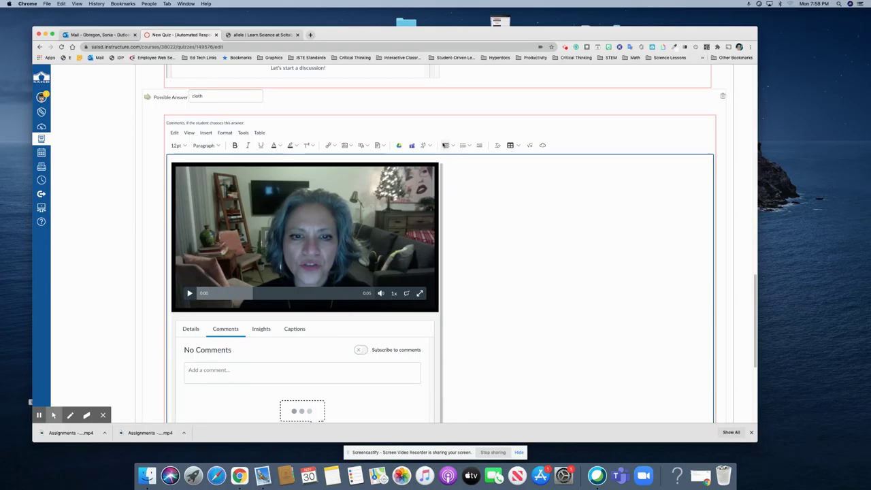
Add the line 'Link to another resource:' below the embedded video, then bring up the Scitable allele tab.
scroll(456, 253, down, 3)
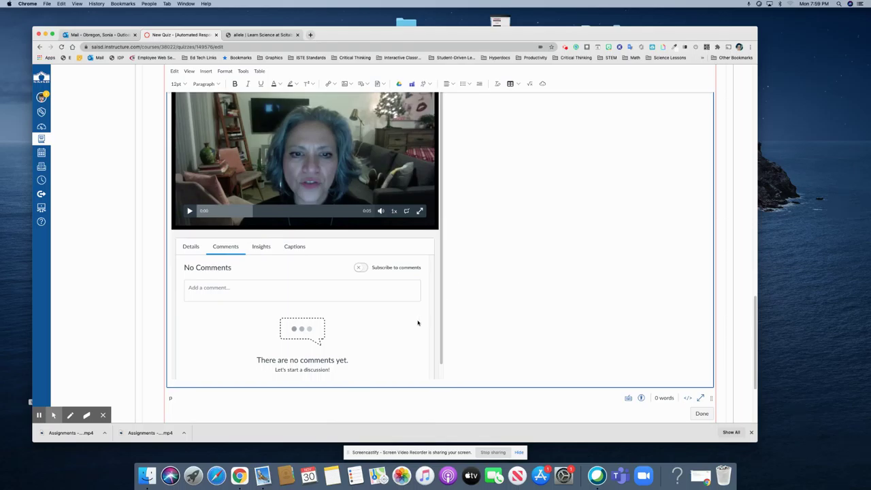
click(453, 367)
key(Return)
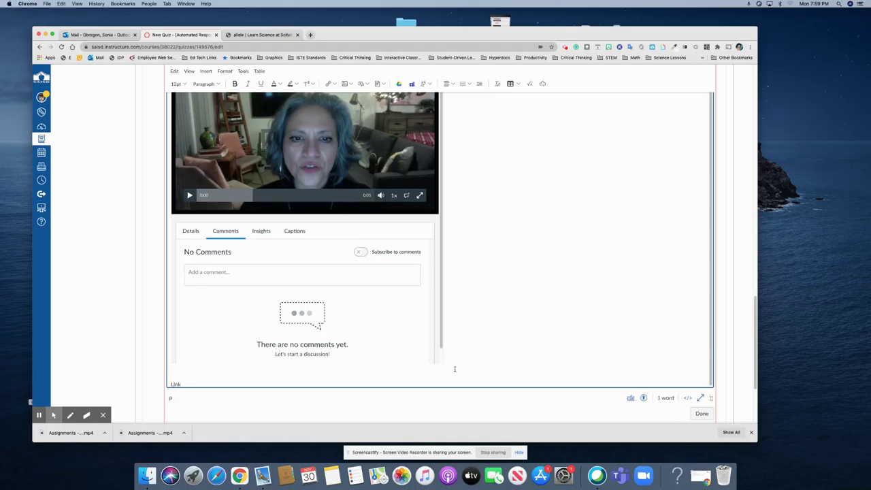
text(Link to another resource:)
click(259, 35)
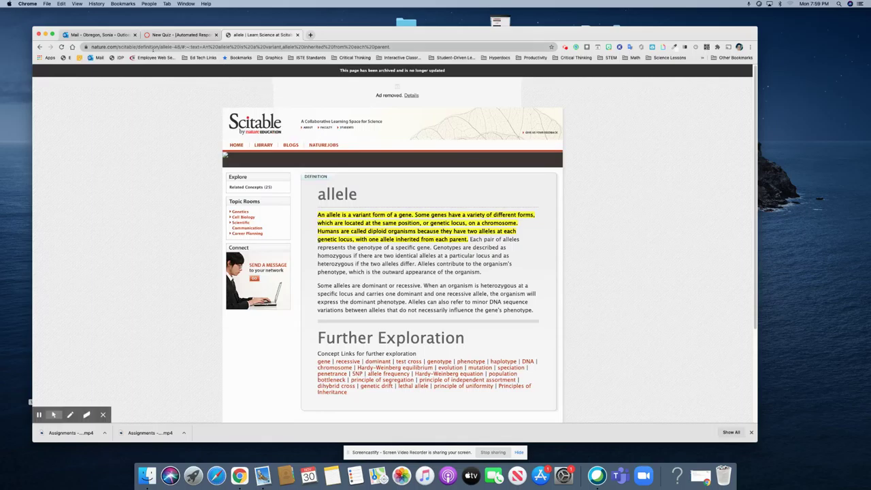
Copy the Scitable allele page's web address and return to the quiz editor.
click(164, 47)
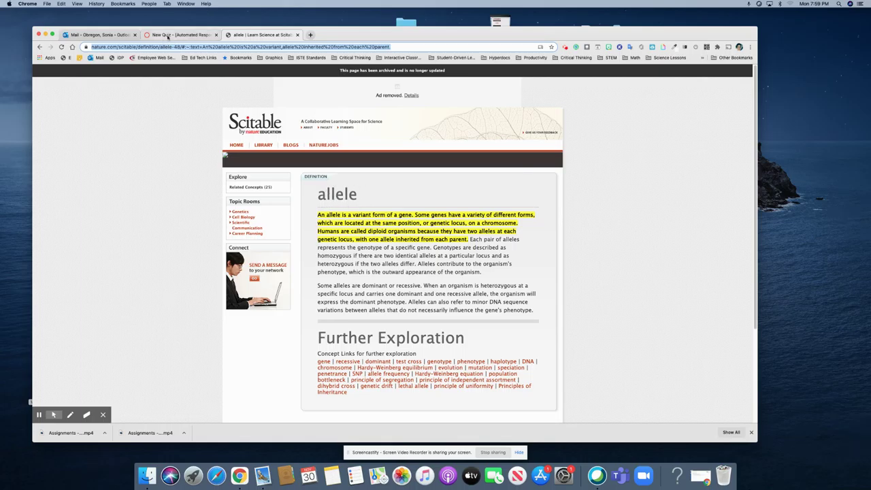
click(181, 35)
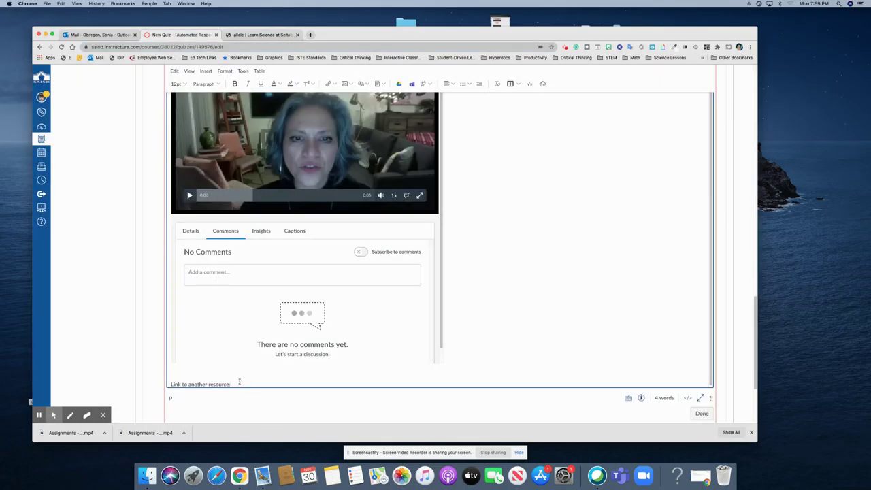
Paste the nature.com URL below the label, delete it again, and select 'Link to another resource'.
text(https://www.nature.com/scitable/definition/allele-48/#:~:text=An%20allele%20is%20a%20variant,allele%20inherited%20from%20each%20parent)
key(Return)
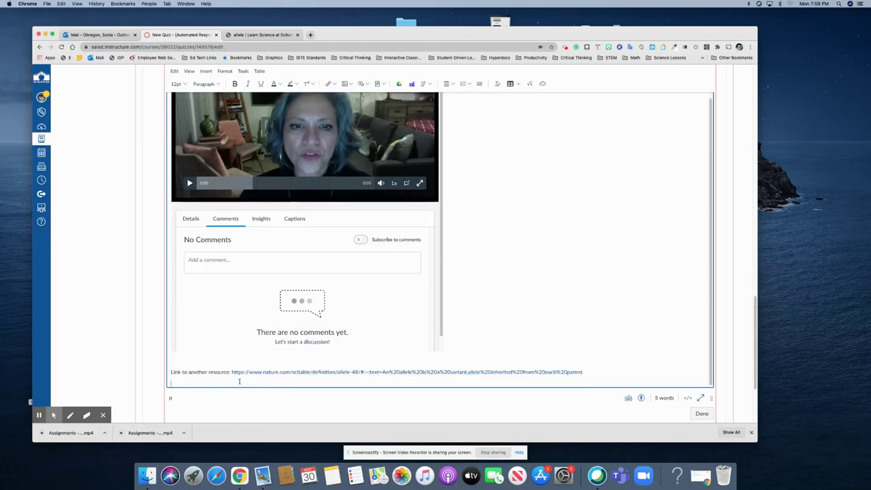
drag(231, 373, 584, 373)
key(BackSpace)
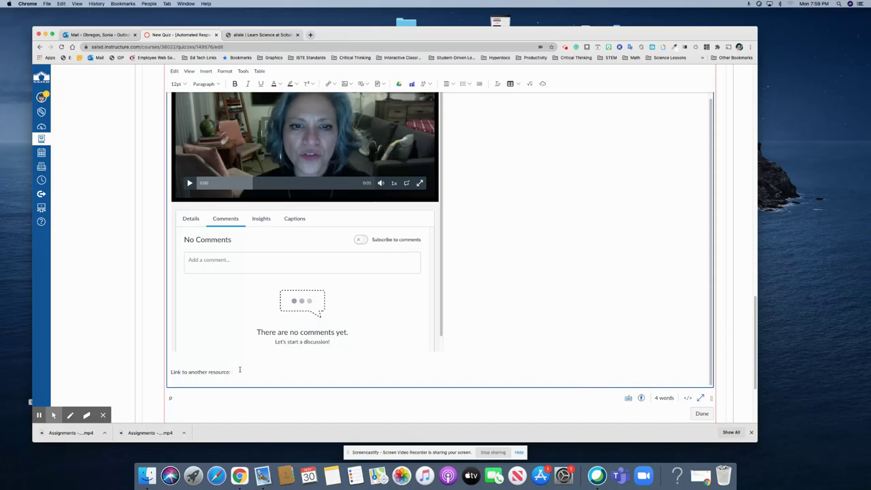
drag(231, 371, 171, 371)
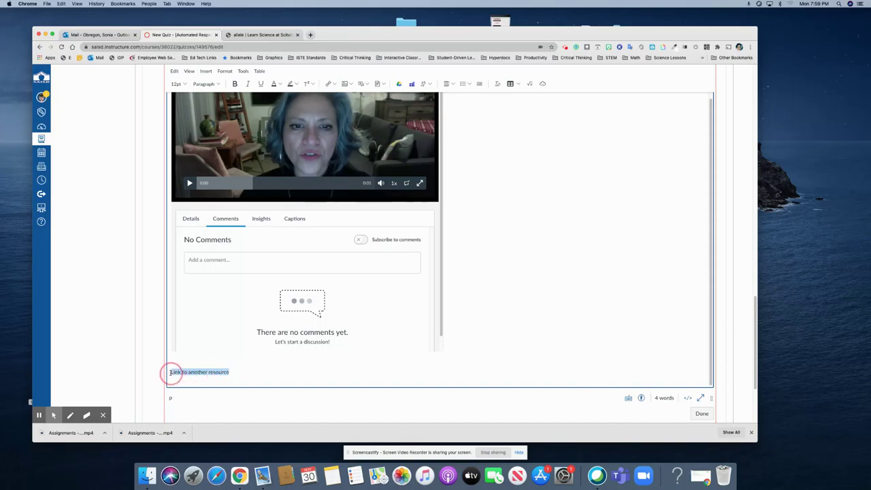
Hyperlink 'Link to another resource' to the Scitable allele page URL and finish the comment.
click(329, 84)
click(450, 264)
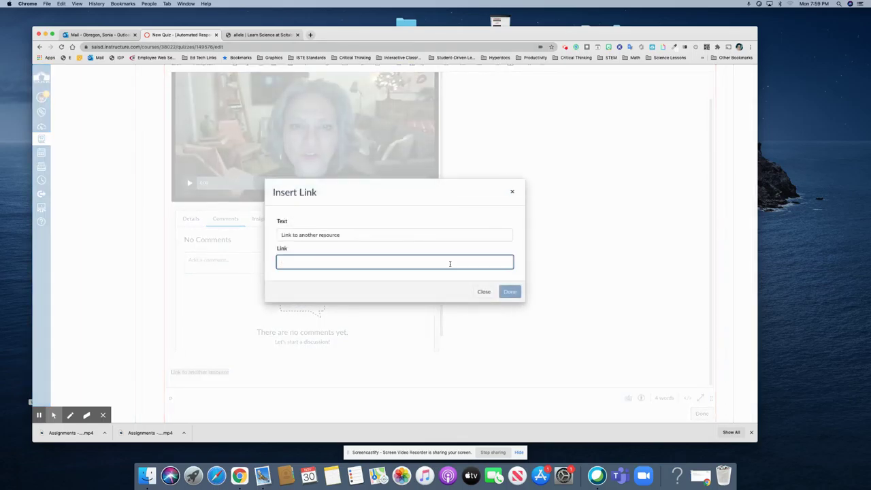
key(super+v)
click(510, 291)
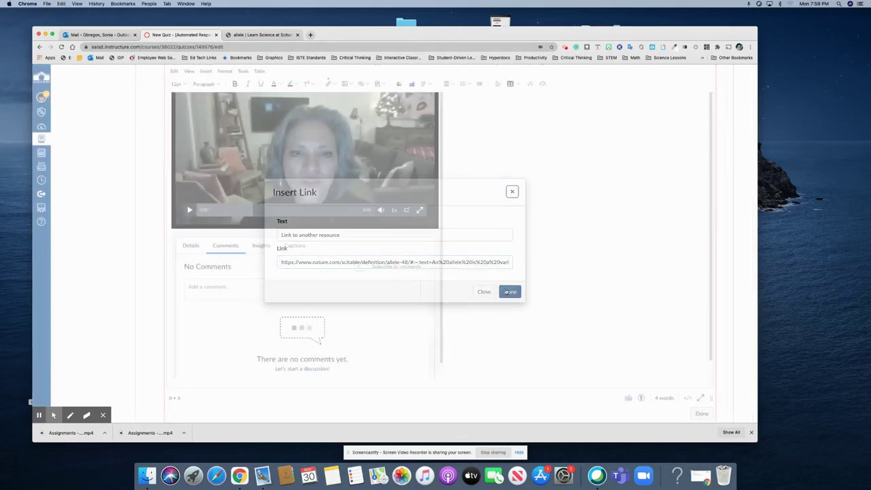
click(701, 362)
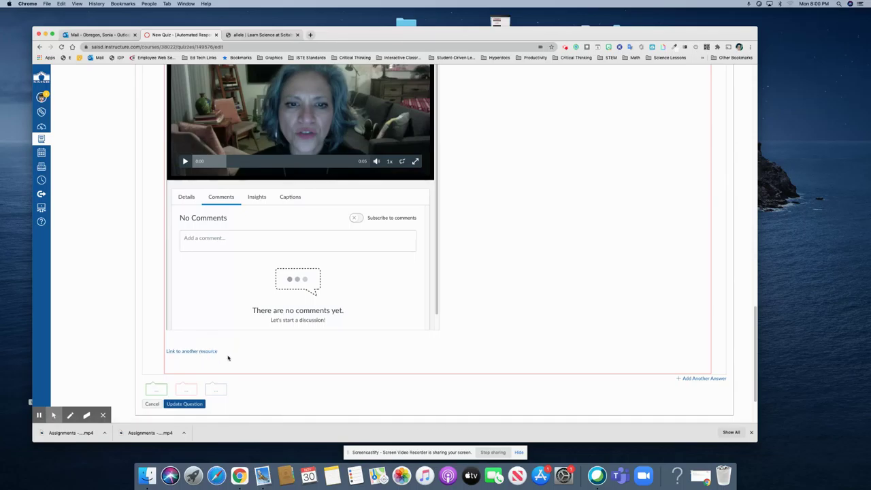
Update Question 2 and save the New Quiz - [Automated Responses] quiz.
scroll(228, 358, up, 2)
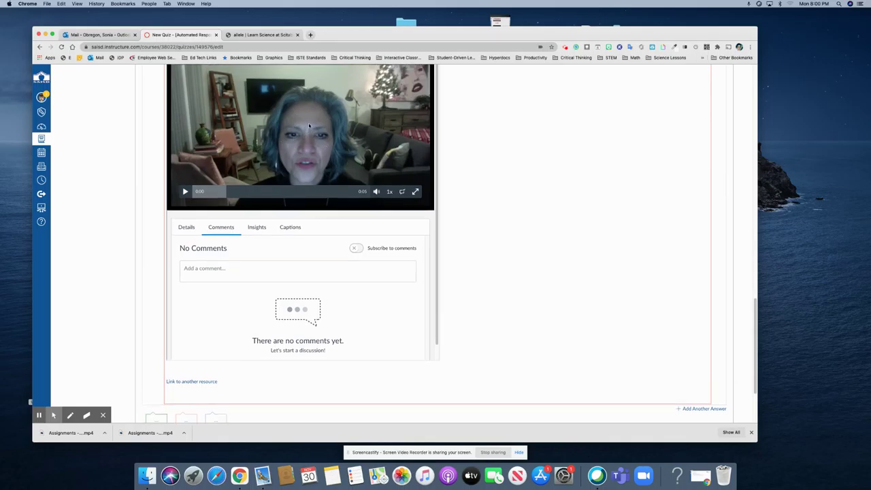
scroll(494, 267, down, 3)
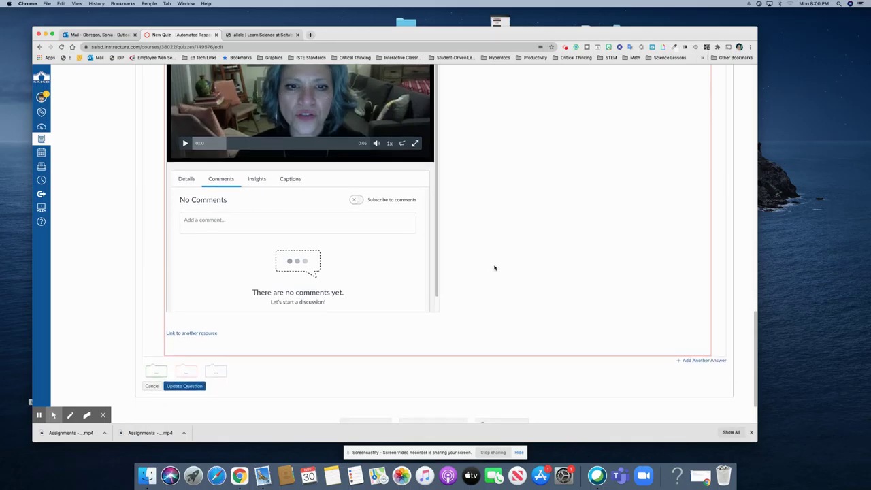
click(184, 381)
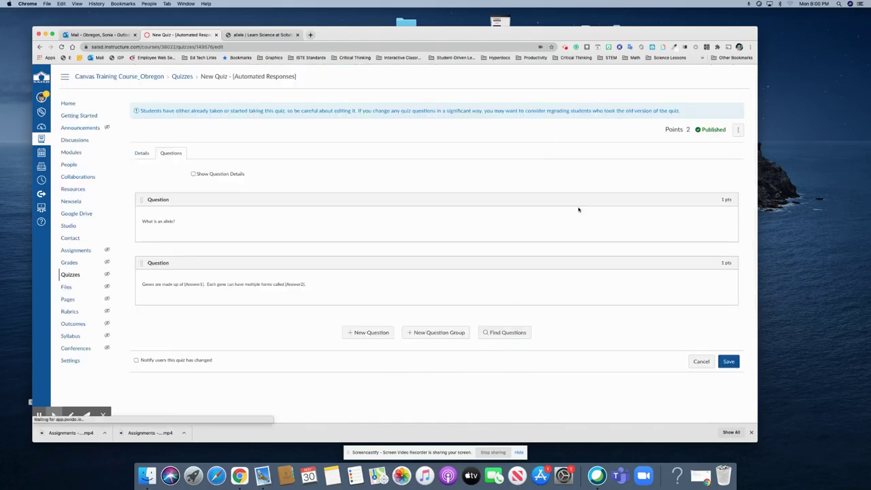
click(728, 362)
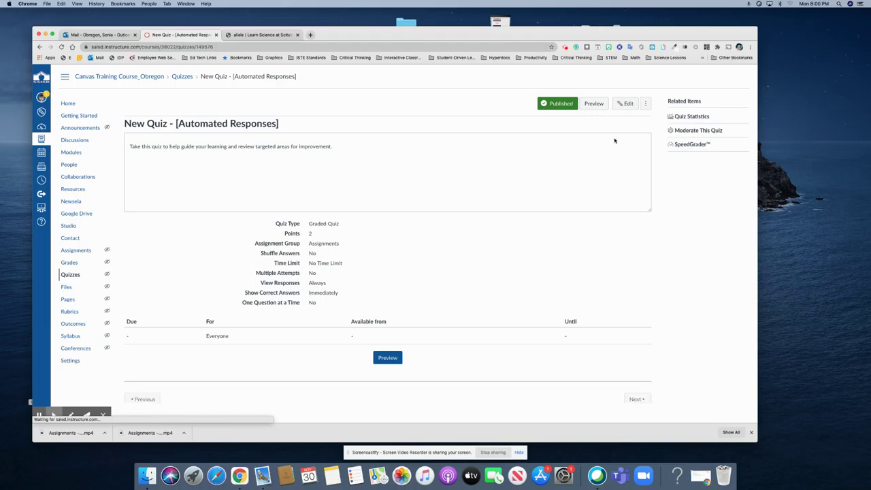
Preview the quiz as a student and answer Question 1 with the gene-forms allele definition.
click(594, 104)
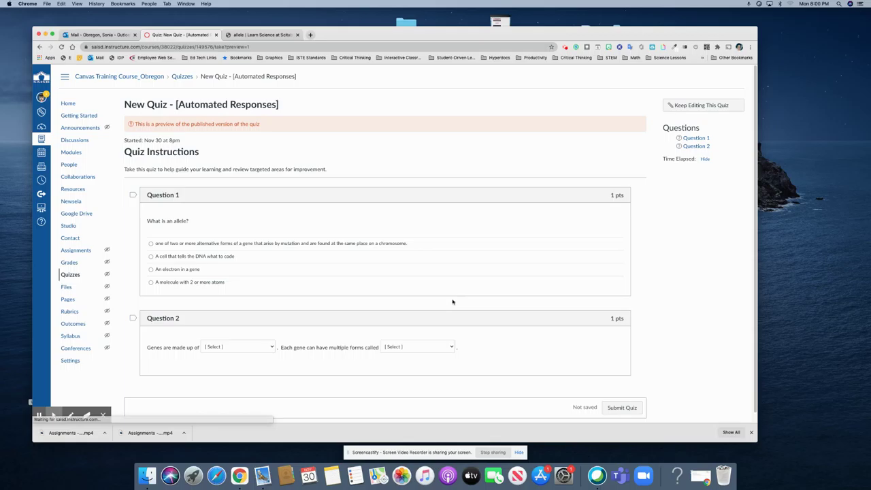
scroll(244, 271, down, 1)
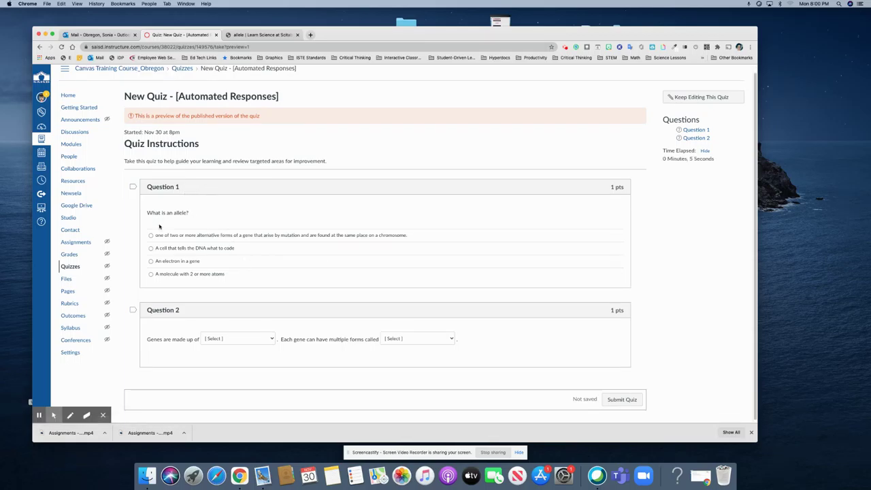
click(151, 235)
Fill the two blanks with cells and layers and submit the preview attempt.
scroll(316, 247, down, 1)
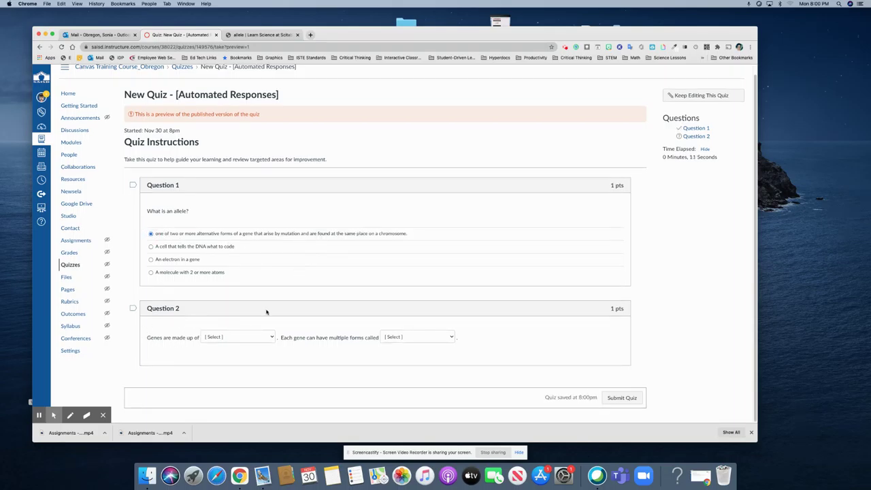
click(271, 336)
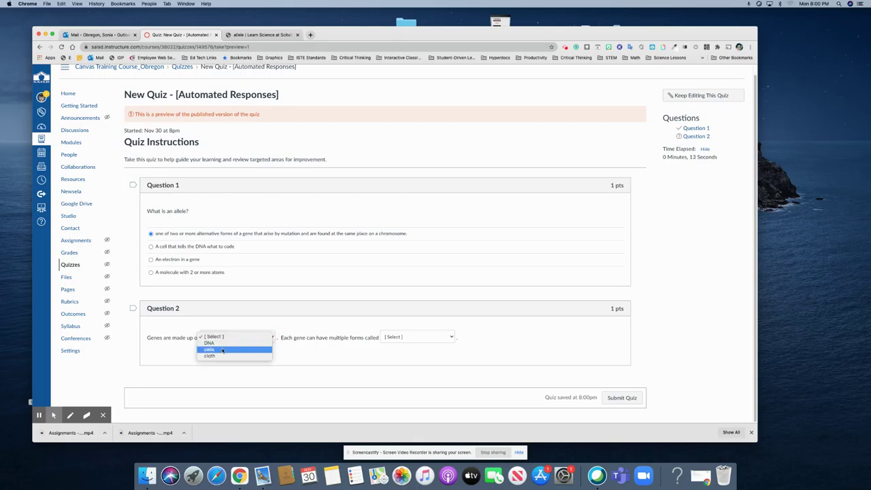
click(226, 350)
click(416, 336)
click(414, 355)
click(622, 398)
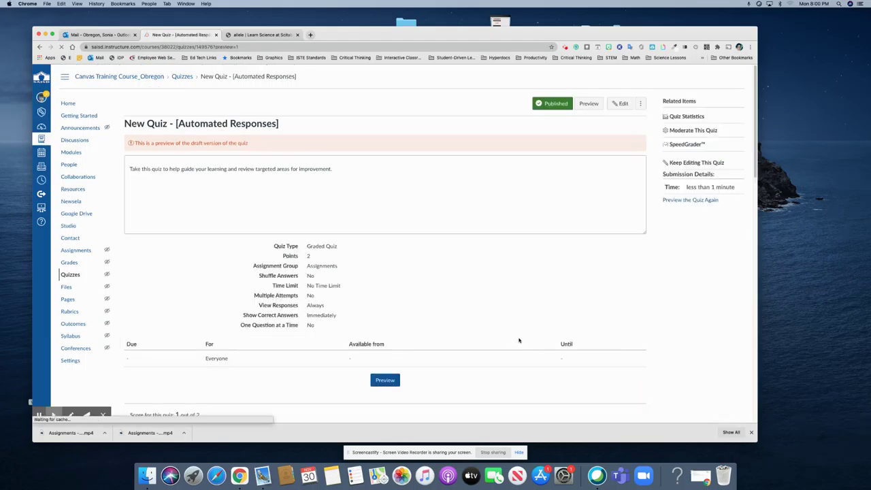
scroll(441, 320, down, 5)
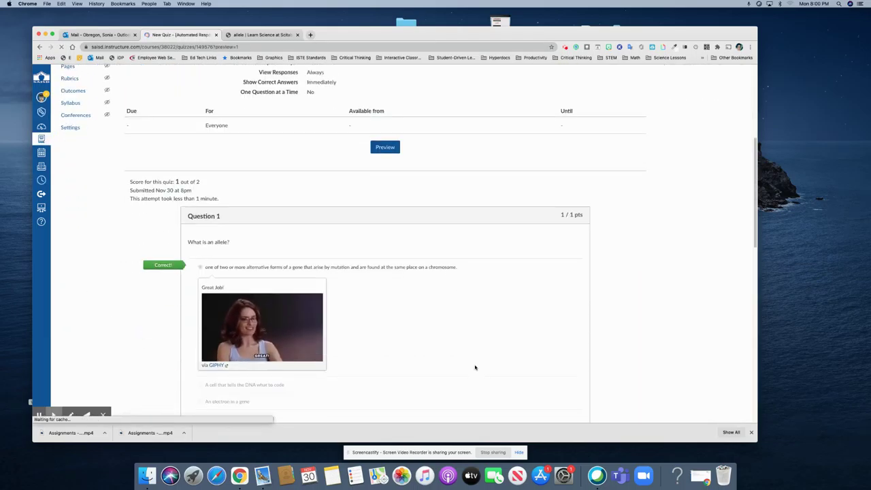
scroll(383, 348, down, 2)
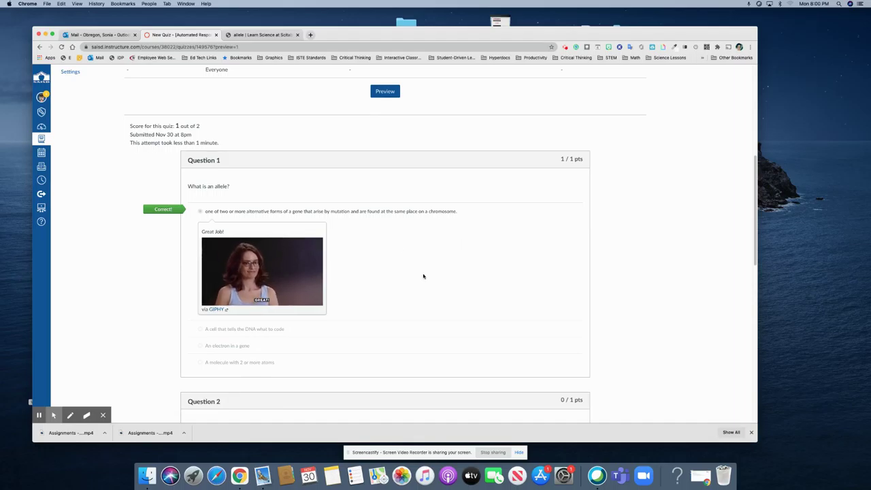
scroll(423, 278, down, 1)
scroll(421, 279, down, 4)
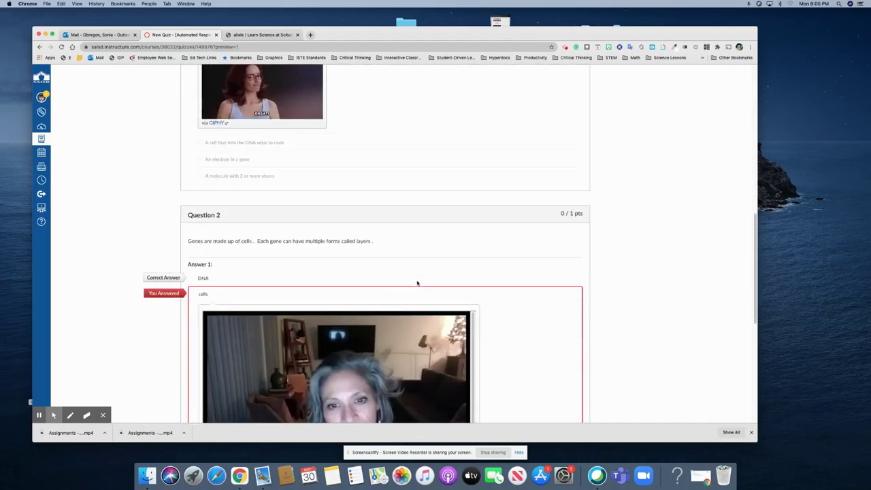
scroll(418, 280, down, 5)
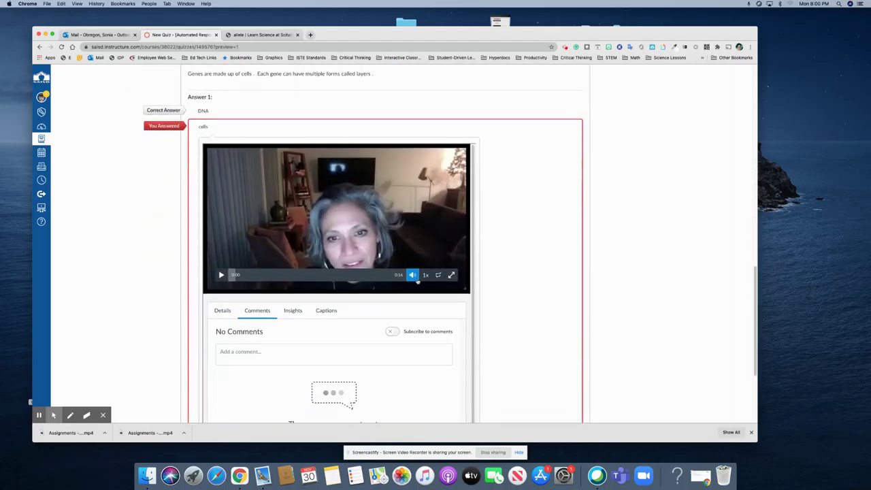
scroll(506, 314, down, 2)
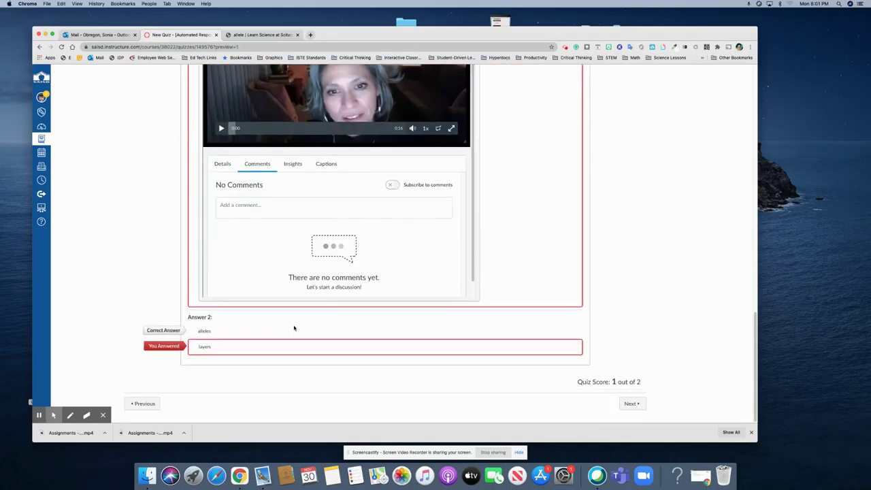
scroll(450, 200, up, 10)
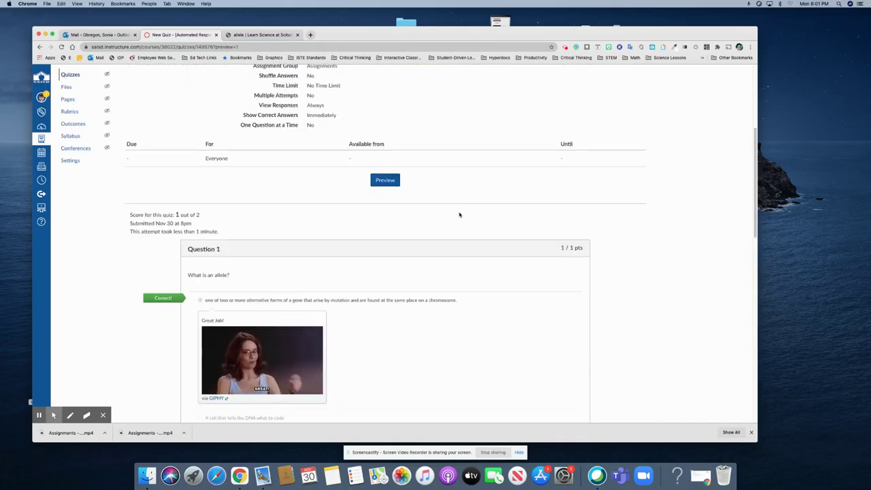
scroll(456, 207, up, 3)
scroll(465, 220, up, 4)
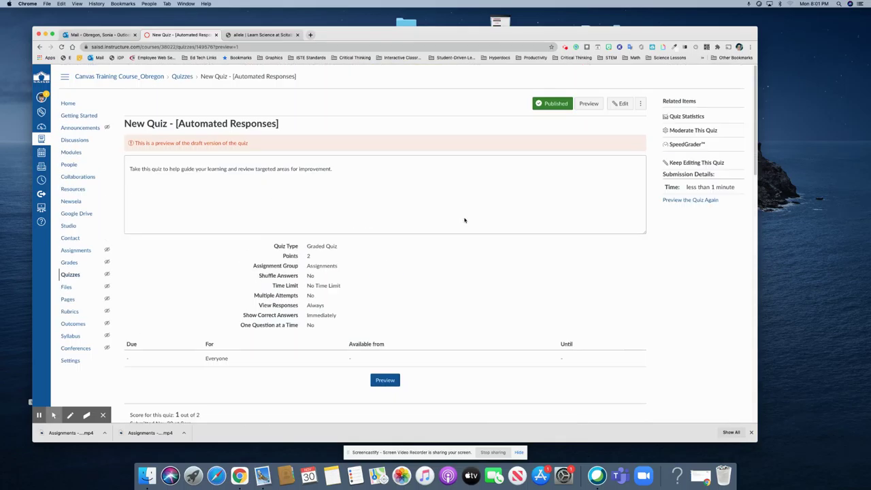